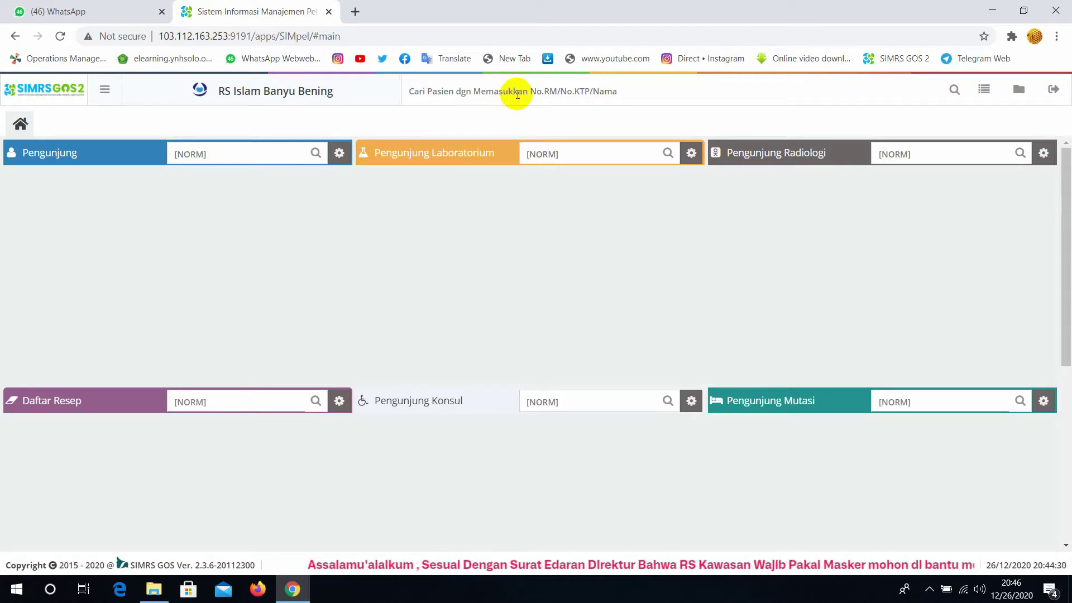
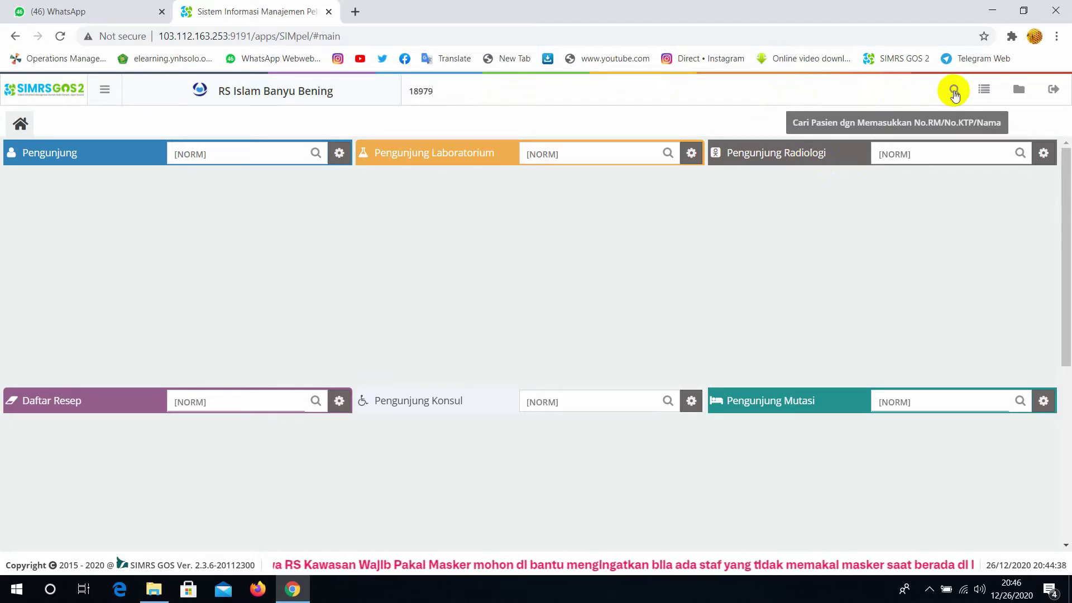
Search for the patient by medical record number and open their record page
click(954, 92)
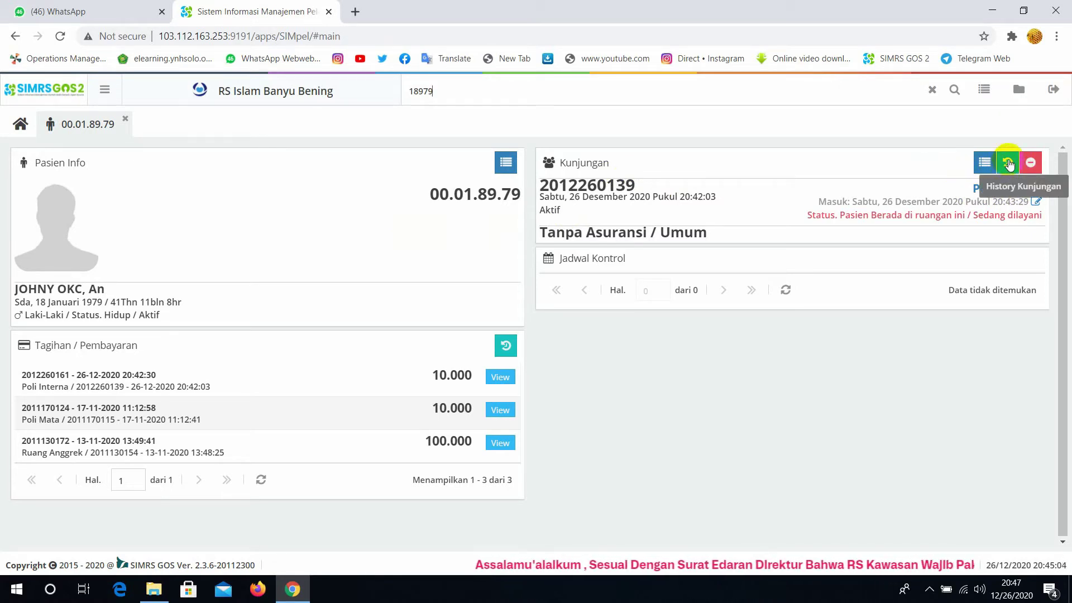
Show the patient's History Kunjungan list with the completed Poli Mata visit
click(1009, 164)
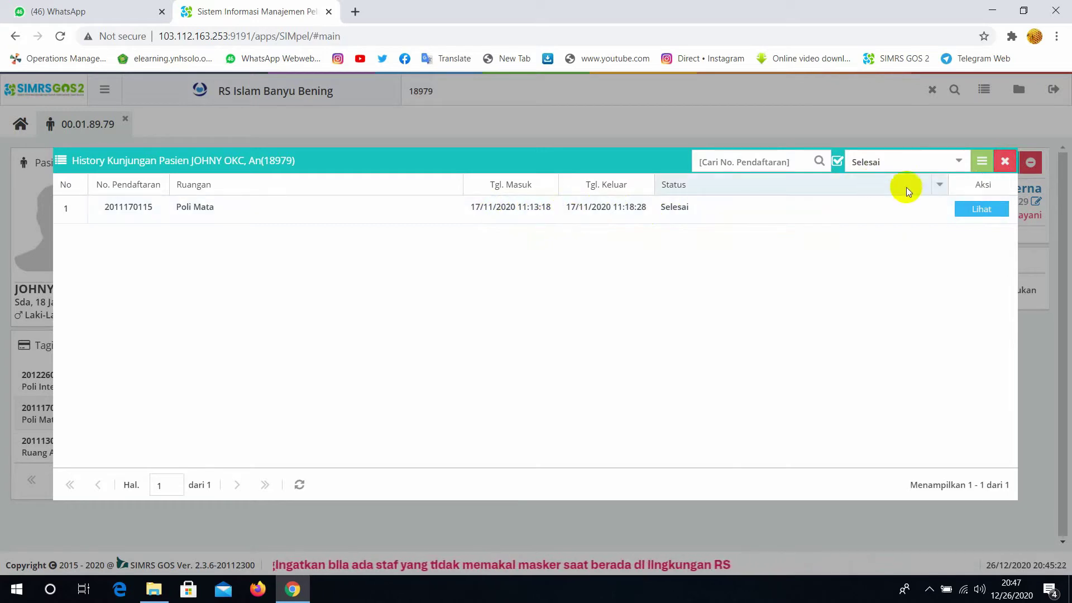
Open the past Poli Mata visit and review its examination, assessment, ICD, CPPT and anamnesis sections
click(989, 215)
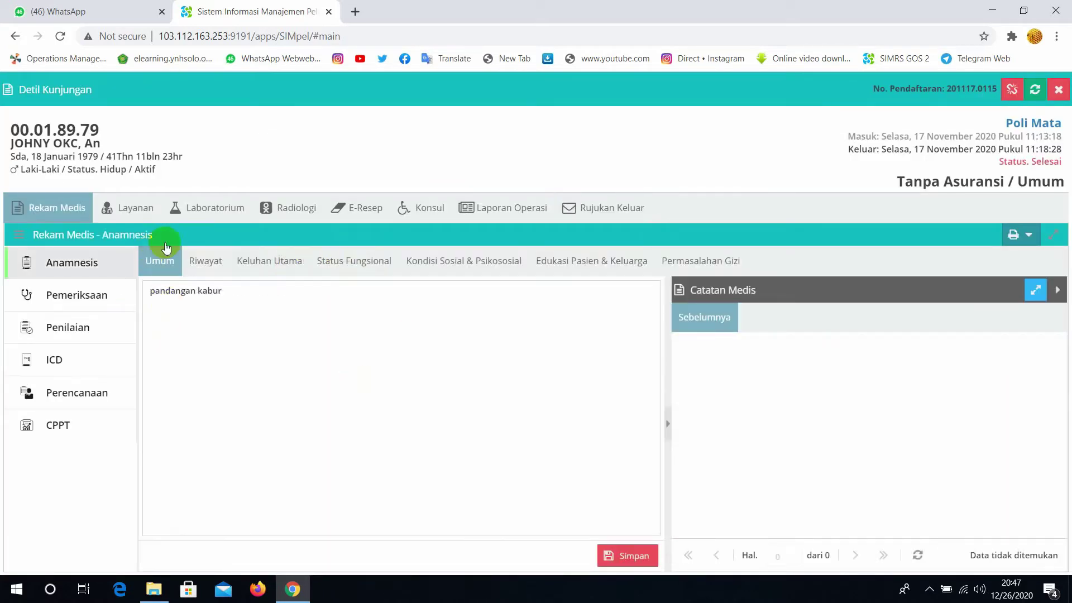
click(86, 295)
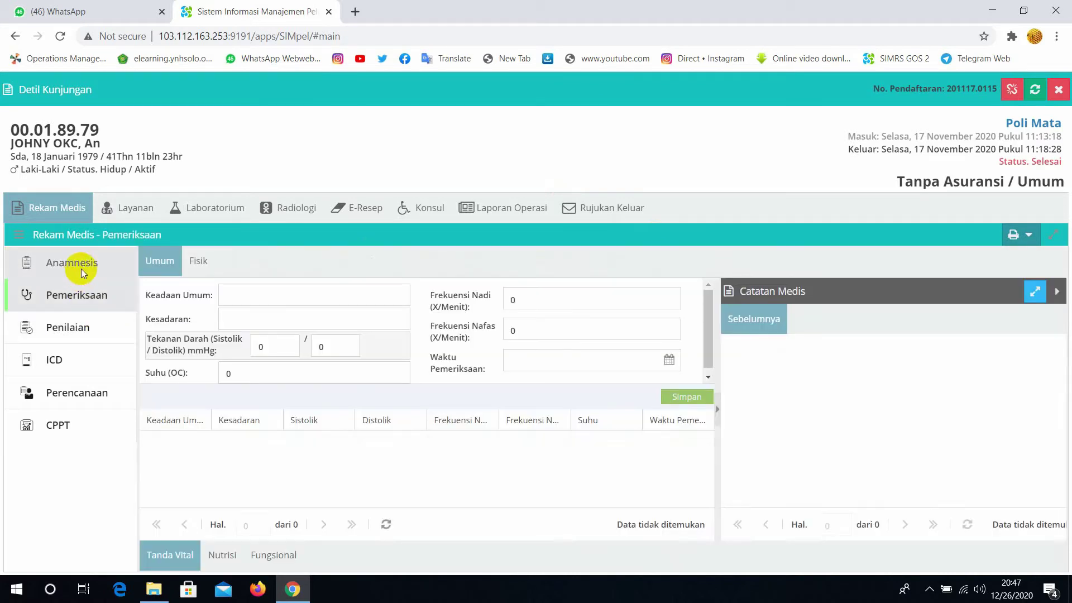
click(72, 330)
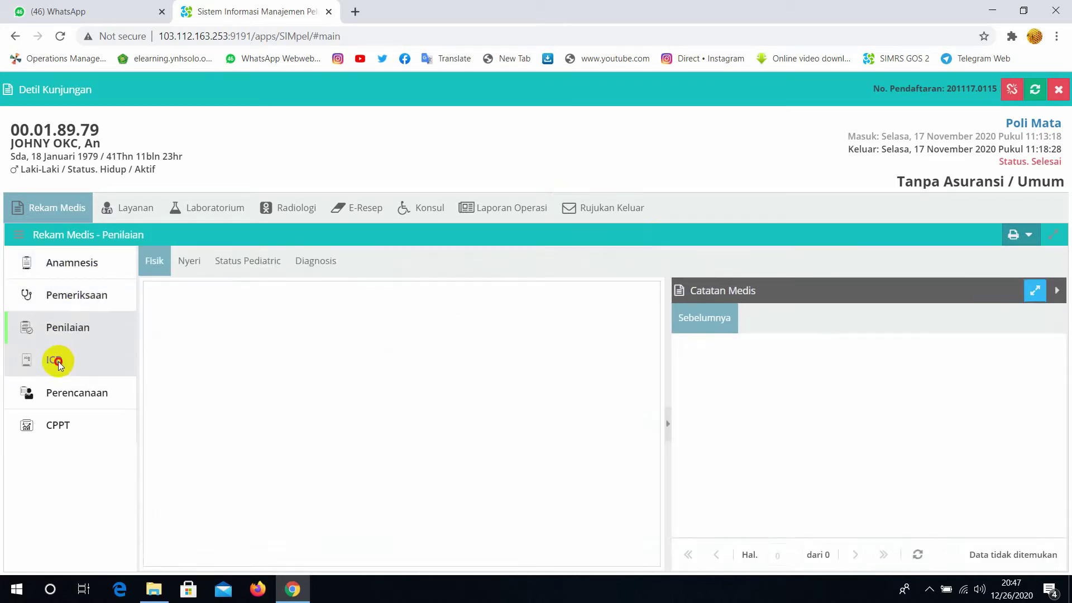
click(57, 359)
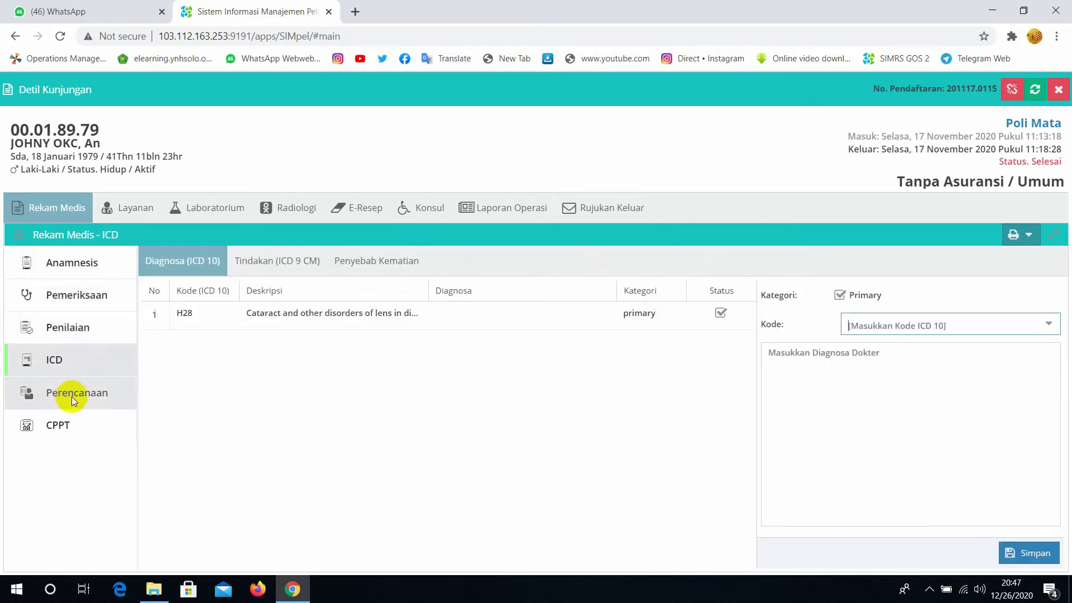
click(68, 426)
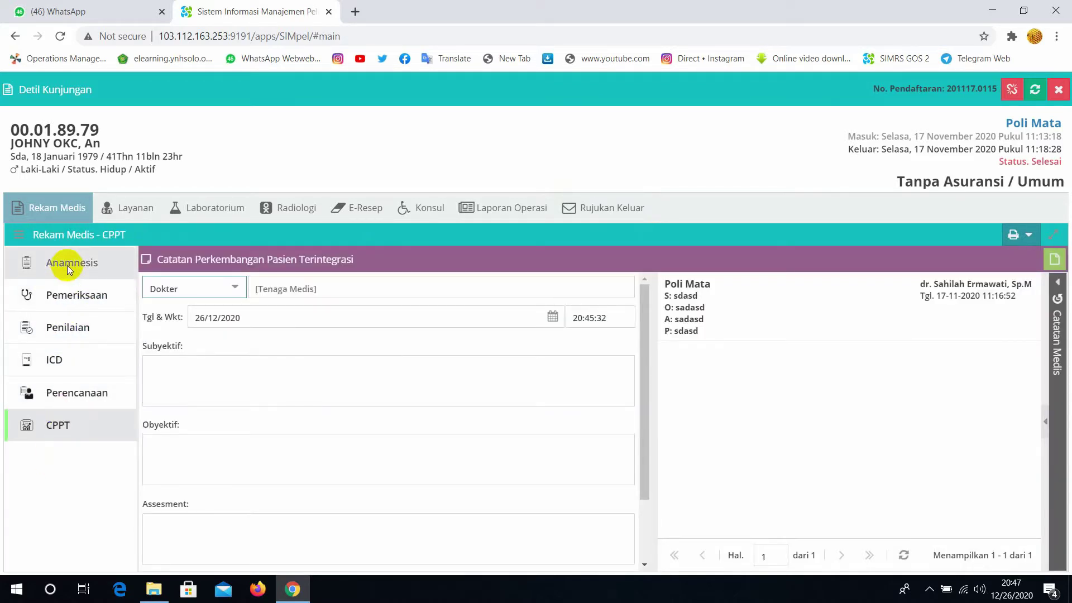
click(69, 268)
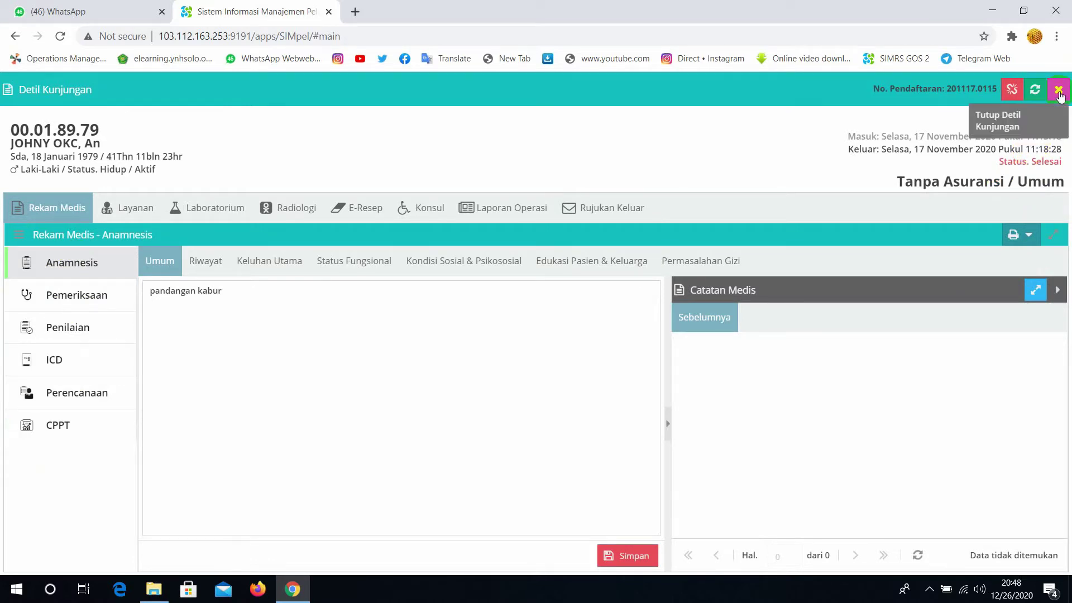
Close the Poli Mata visit details and the History Kunjungan dialog
click(1059, 92)
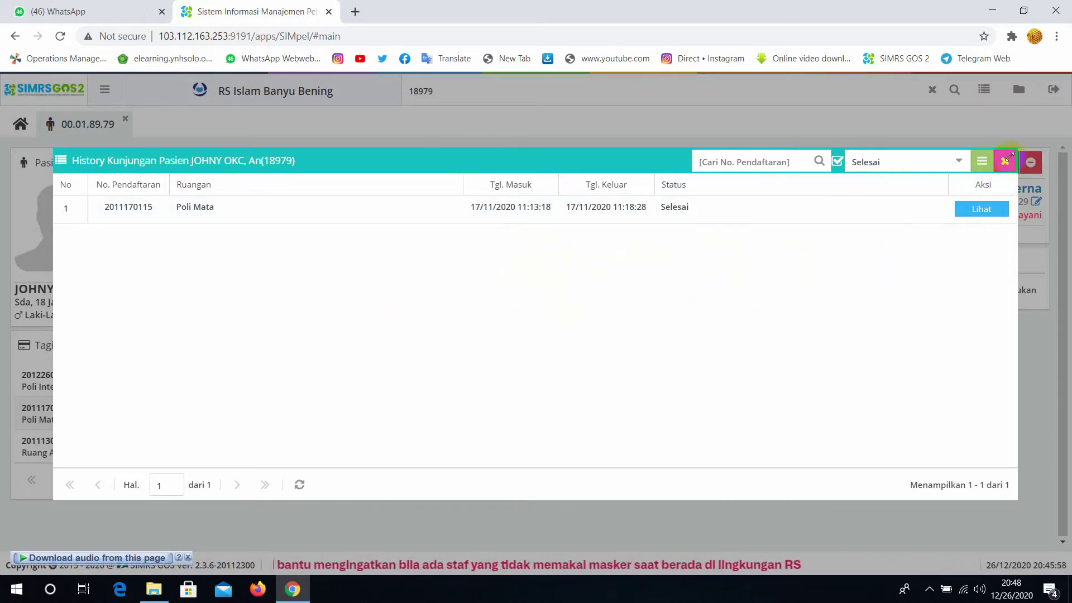
click(1007, 160)
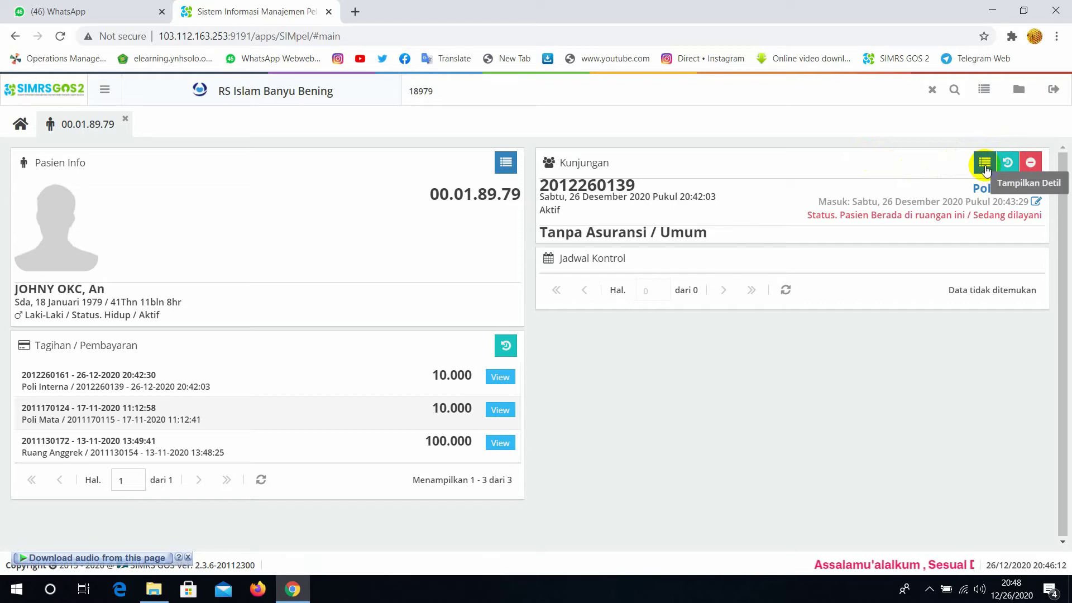
Open today's Poli Interna visit details and review its examination, assessment and planning sections
click(985, 163)
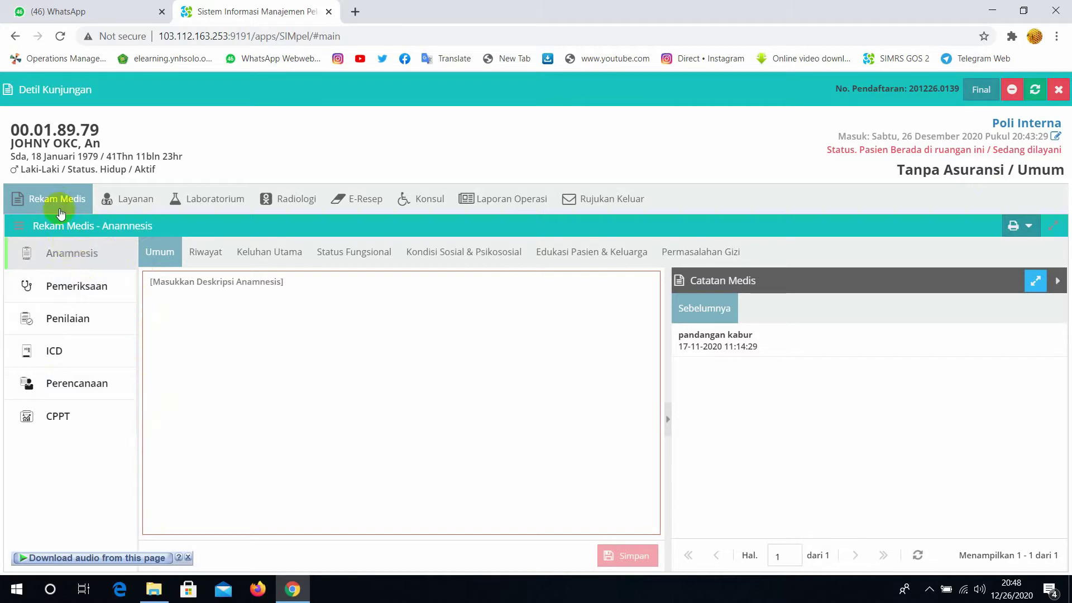
click(82, 291)
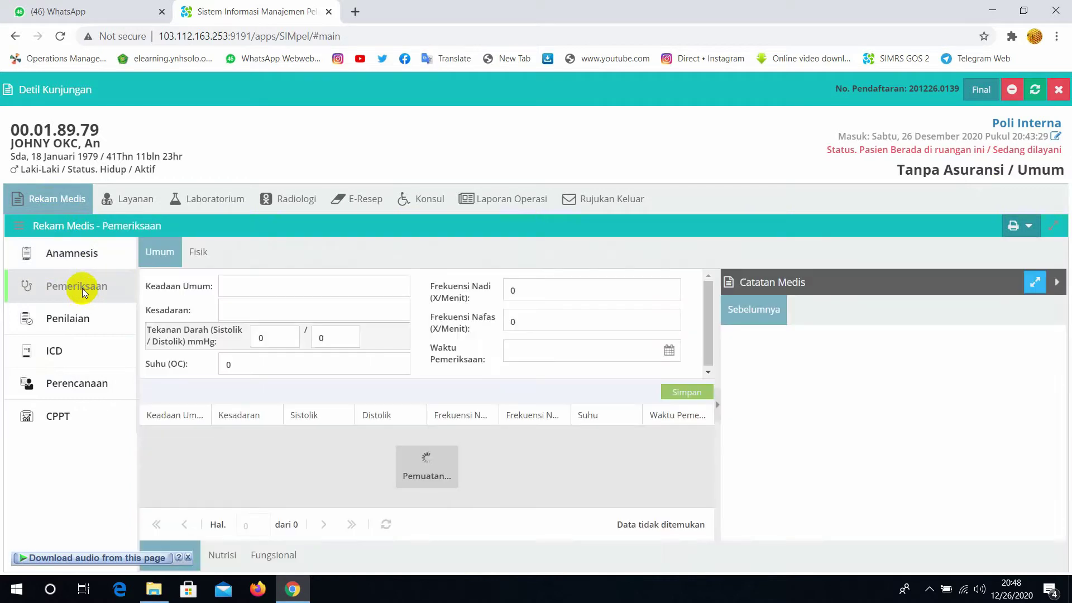
click(83, 320)
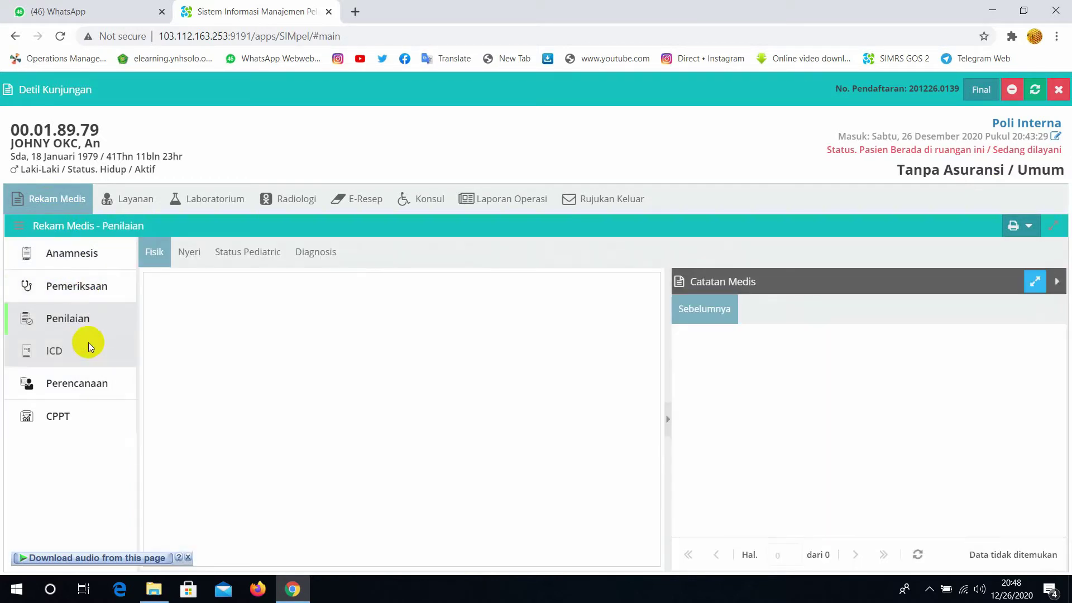
click(95, 386)
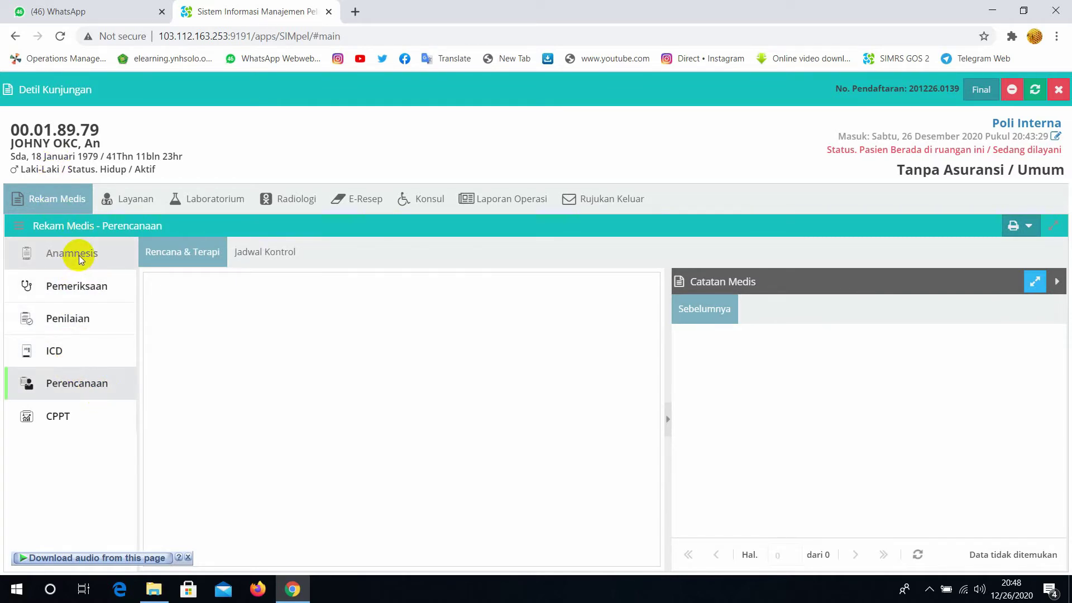
Review the anamnesis forms: history, main complaint, functional status, psychosocial, education and nutrition problems
click(79, 256)
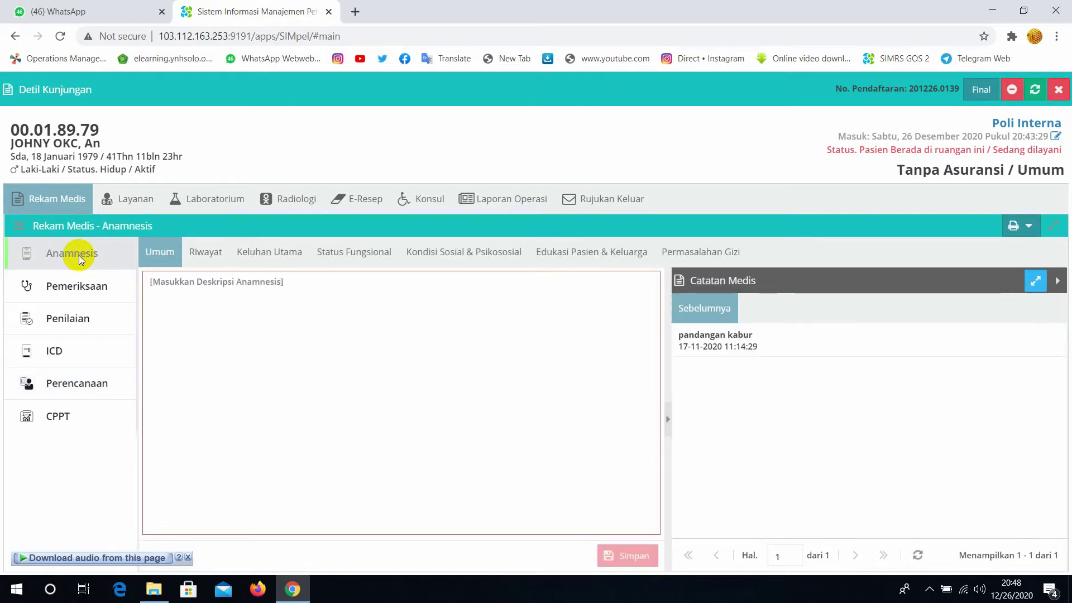
click(209, 258)
click(256, 252)
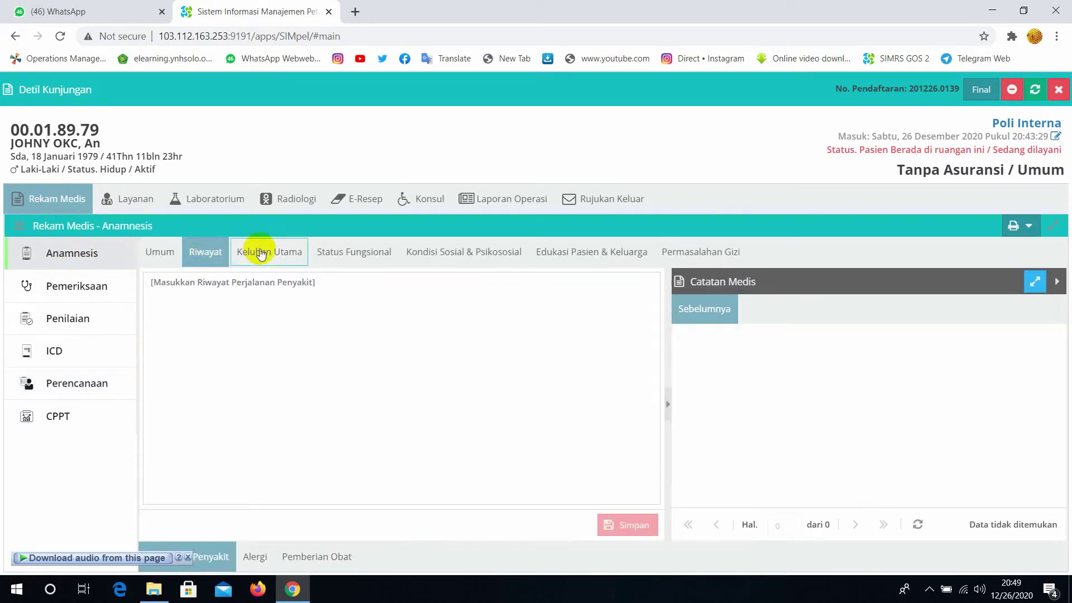
click(351, 256)
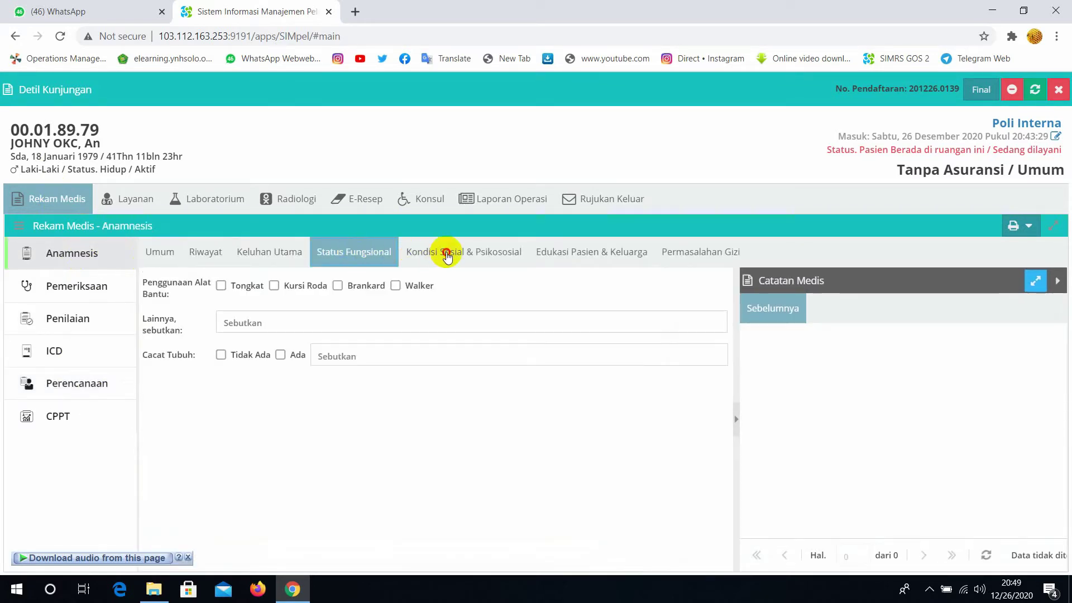
click(447, 252)
click(557, 257)
click(692, 254)
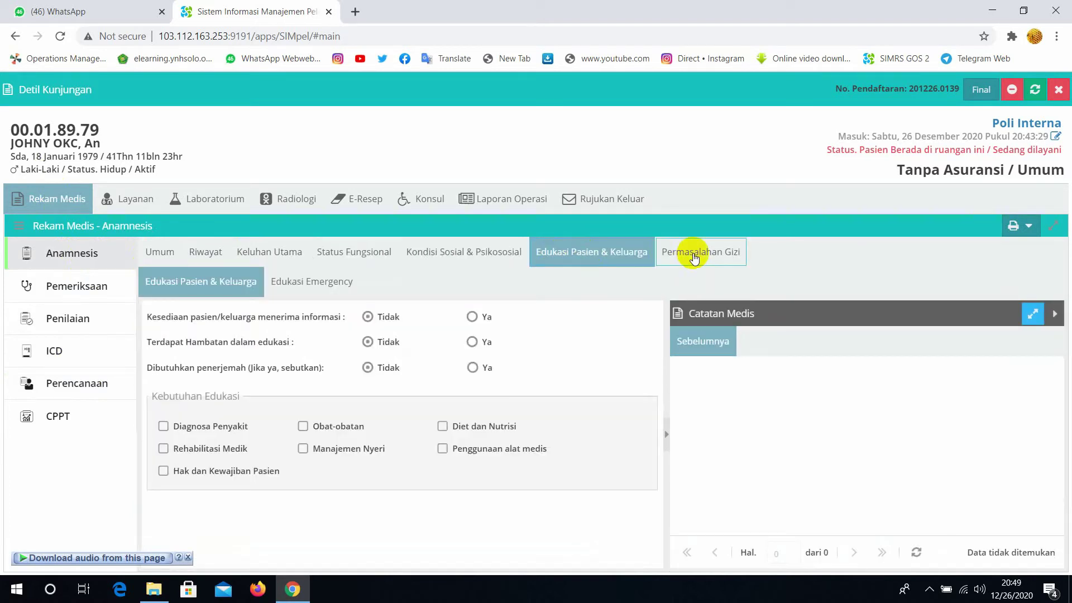
Review the examination vital-signs and physical notes, then the pain, pediatric nutrition and diagnosis assessment forms
click(88, 290)
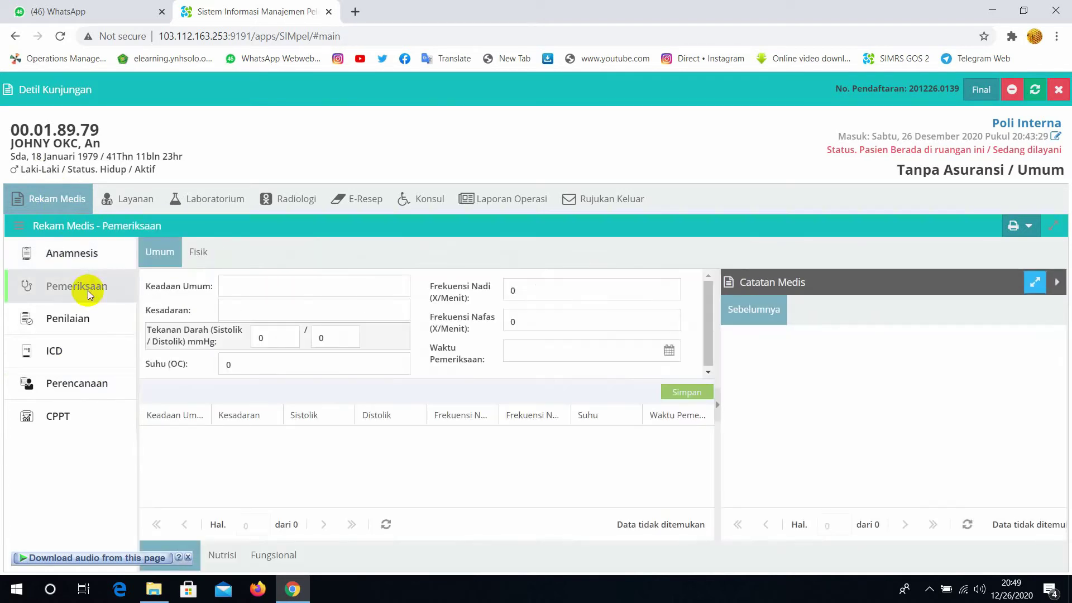
click(190, 262)
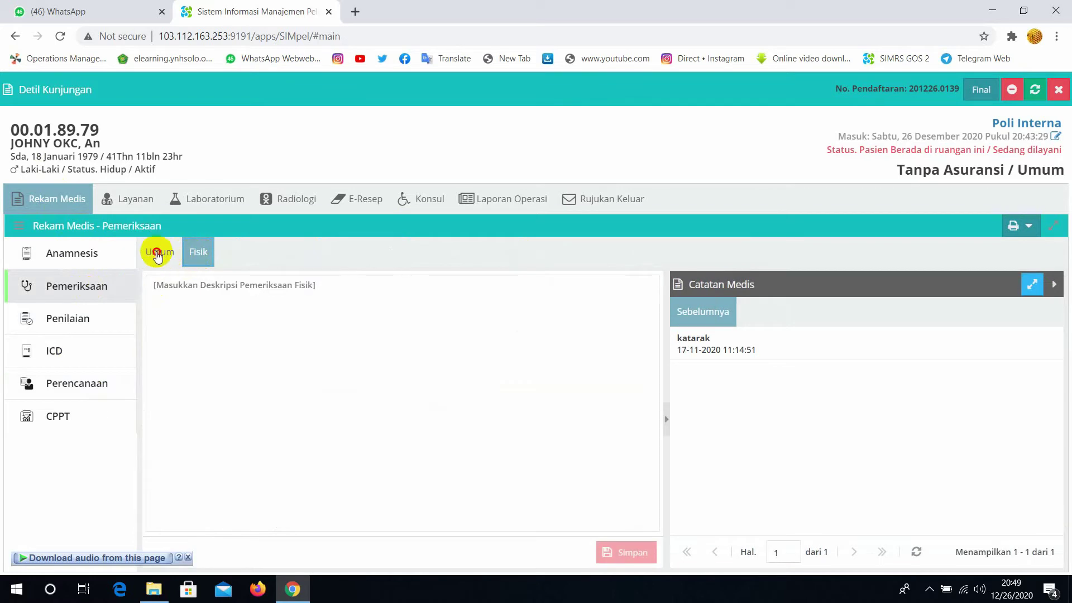
click(158, 255)
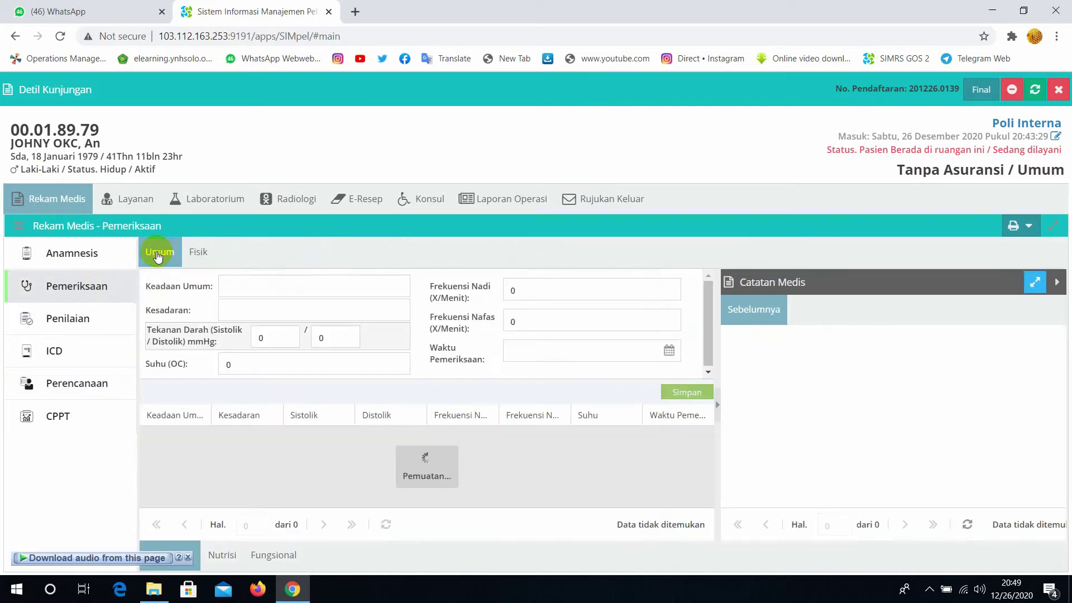
click(85, 322)
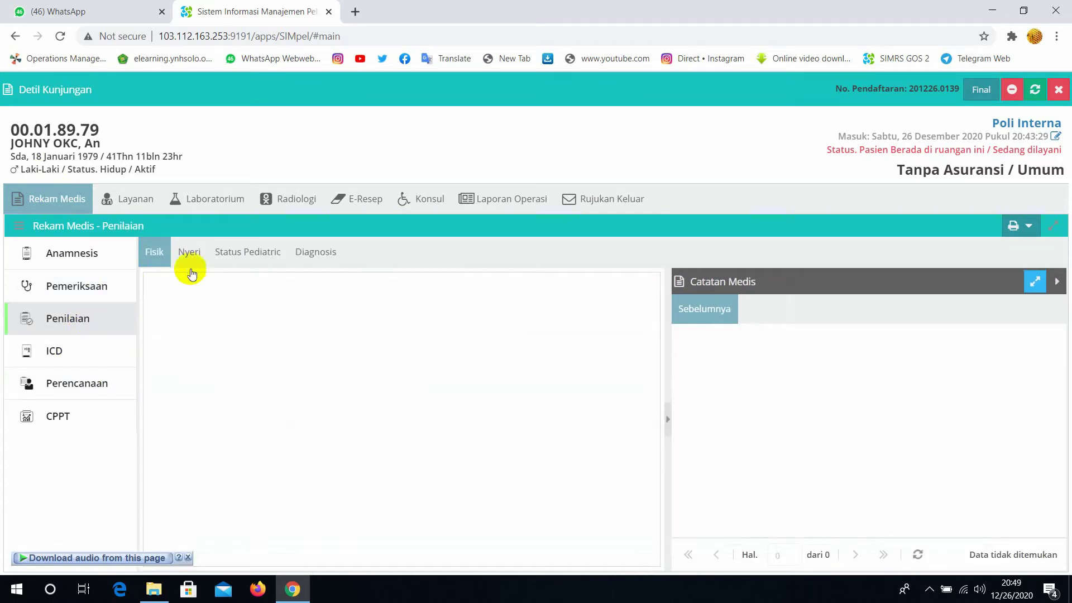
click(190, 253)
click(263, 254)
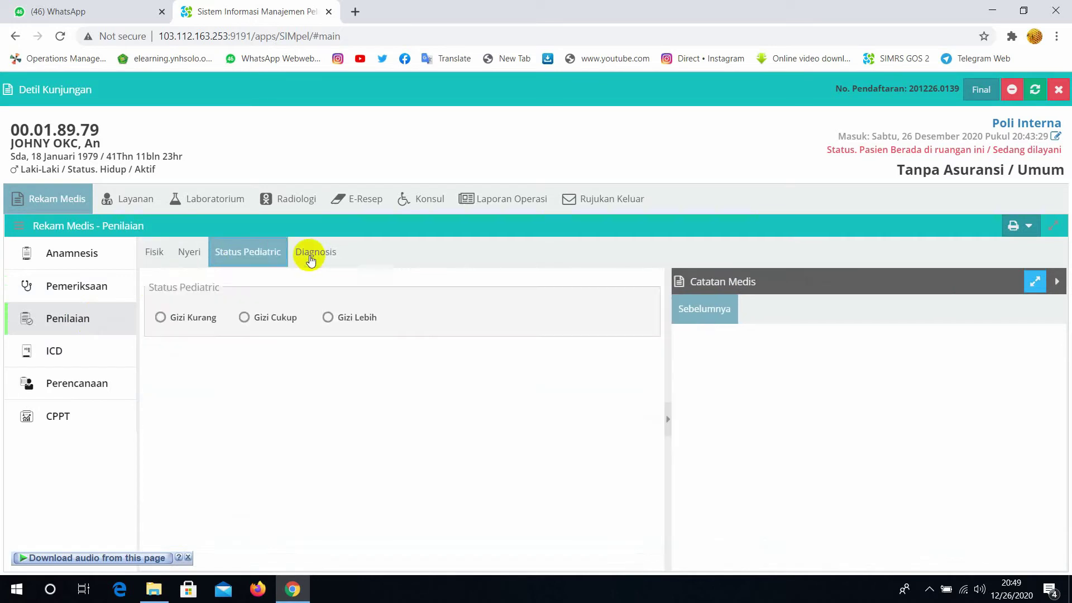
click(311, 256)
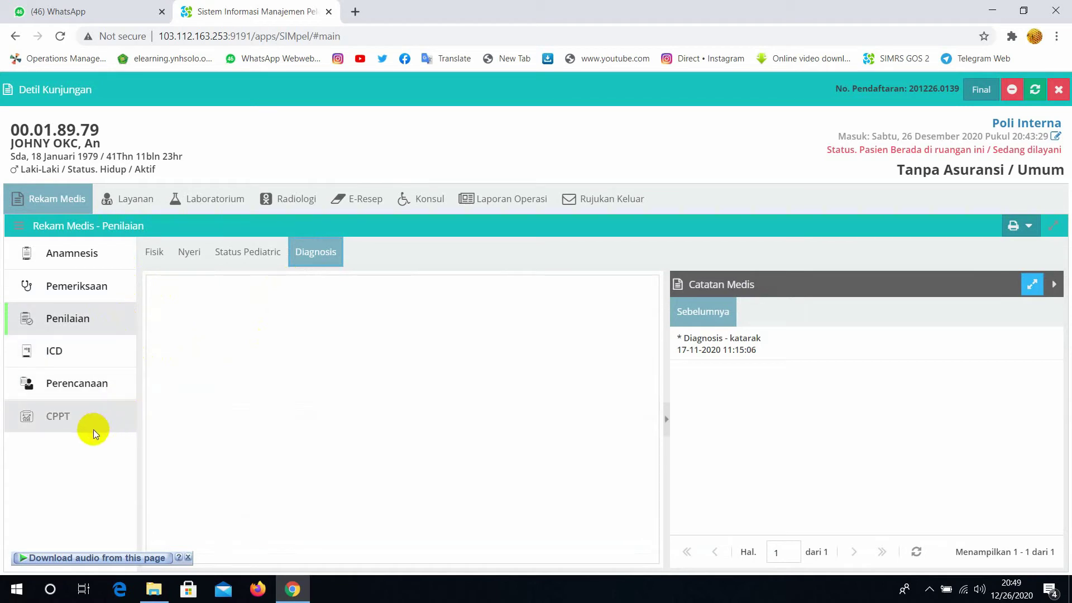
Start a new CPPT note and choose the internal medicine doctor as Tenaga Medis
click(61, 420)
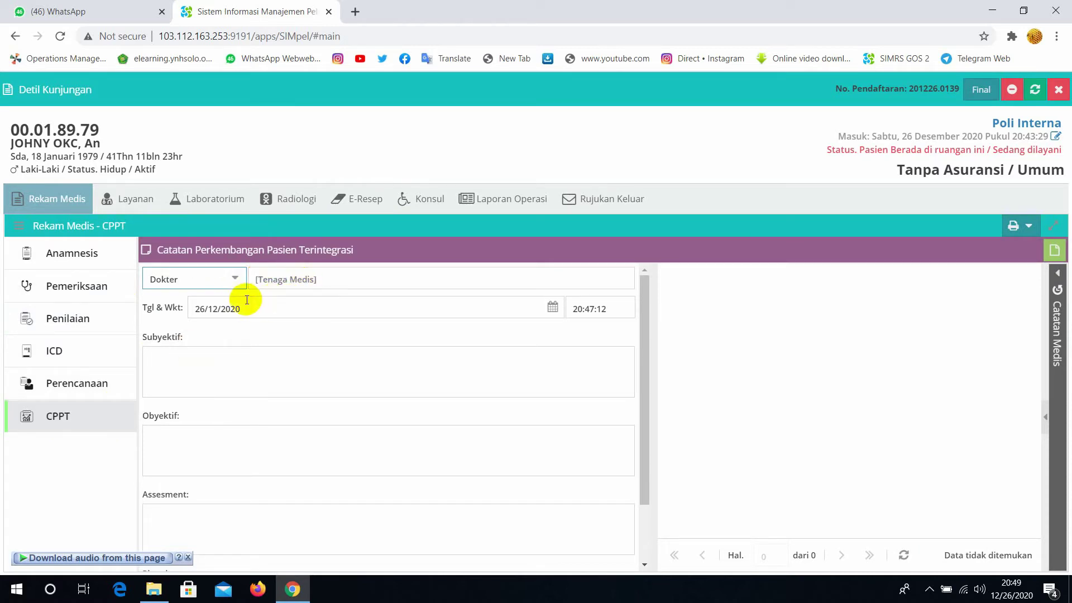
click(337, 281)
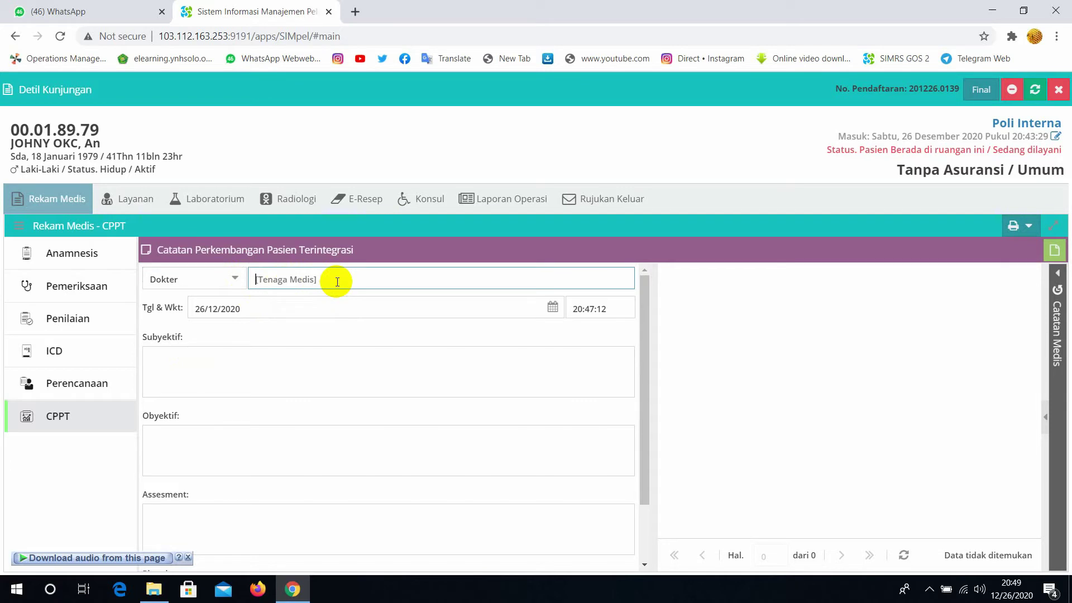
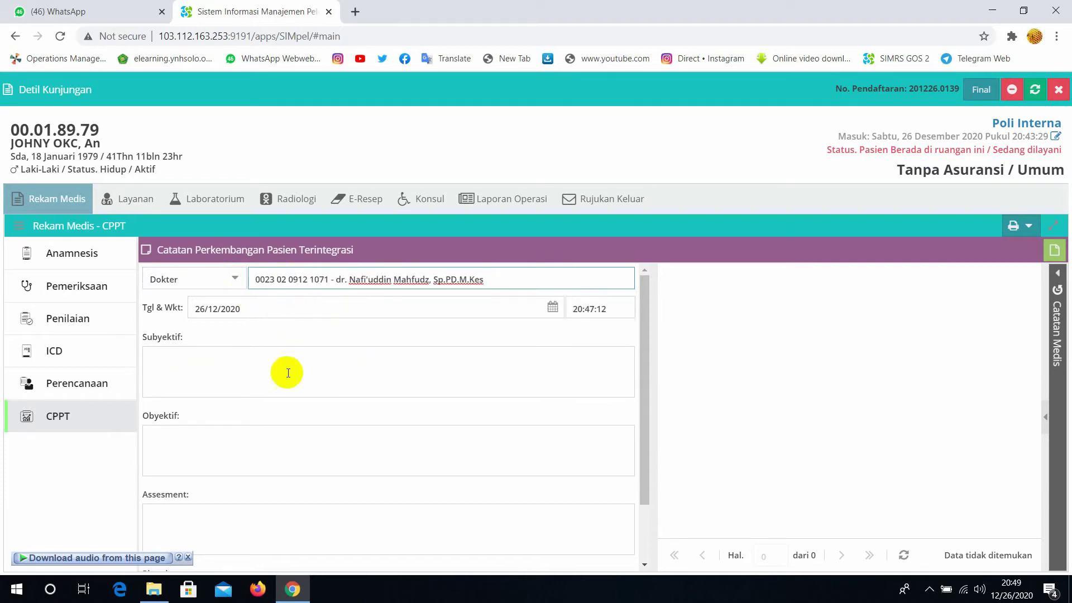
Enter the SOAP note: S 'lemah', O 'tensi 80/30', A 'batuk pilek', P 'paracetamo'
click(260, 374)
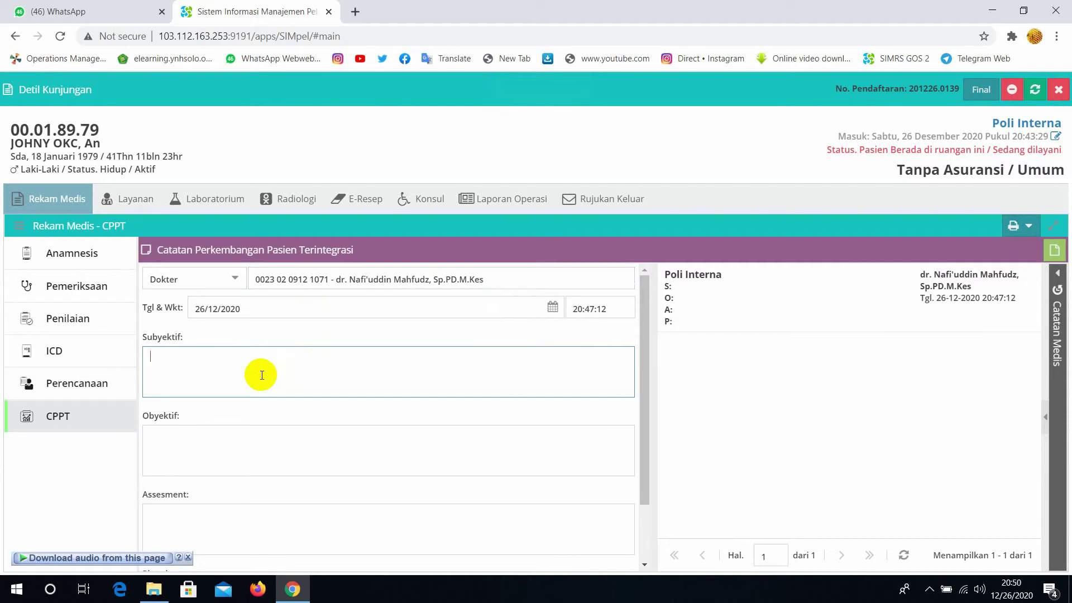
text(lemah)
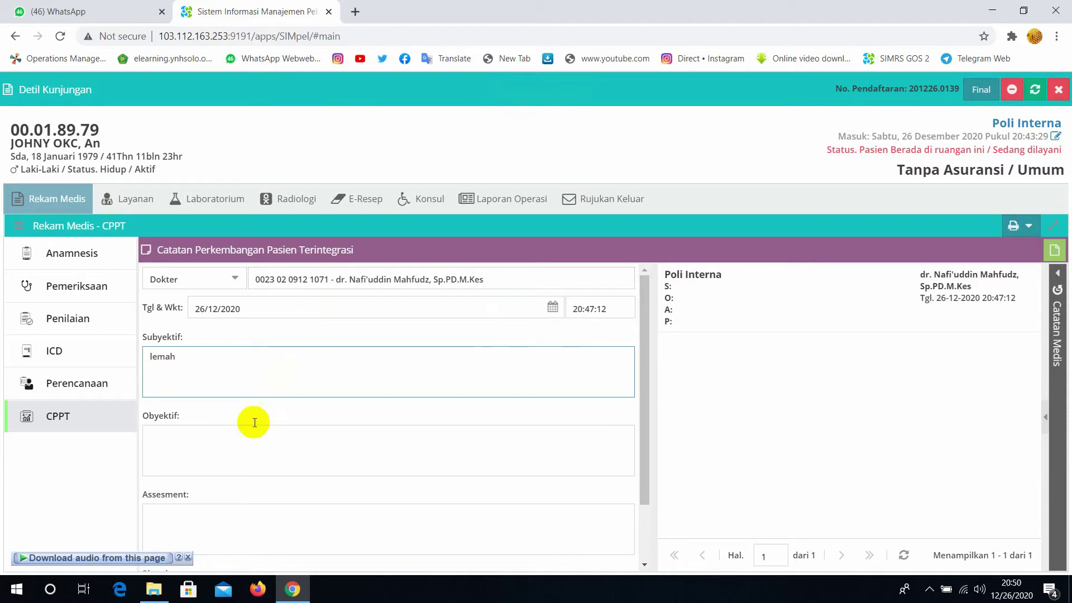
click(247, 442)
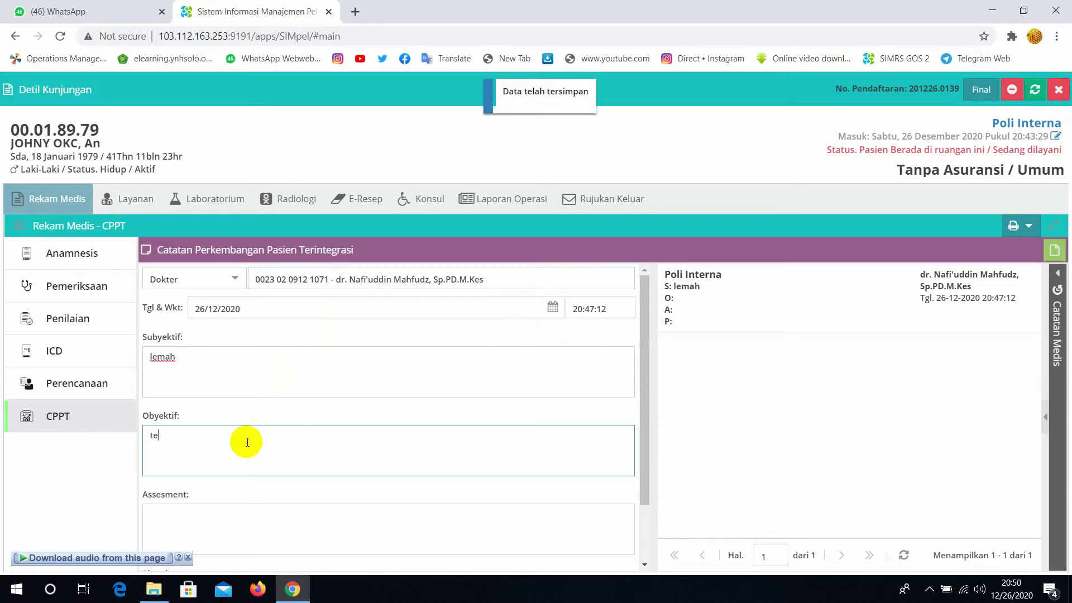
text(tensi )
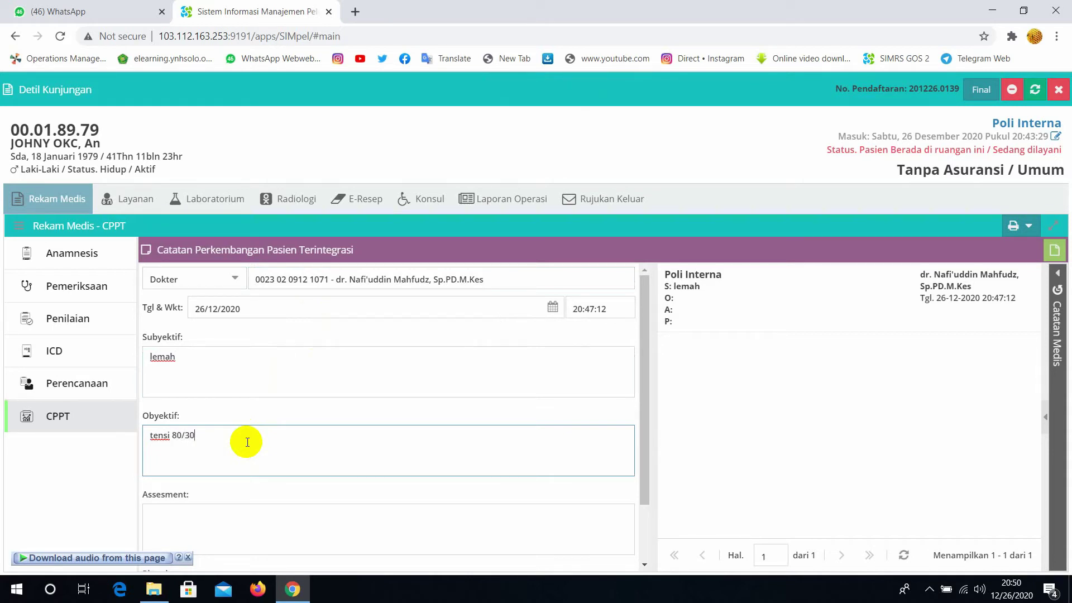
text(80/30)
scroll(246, 450, down, 1)
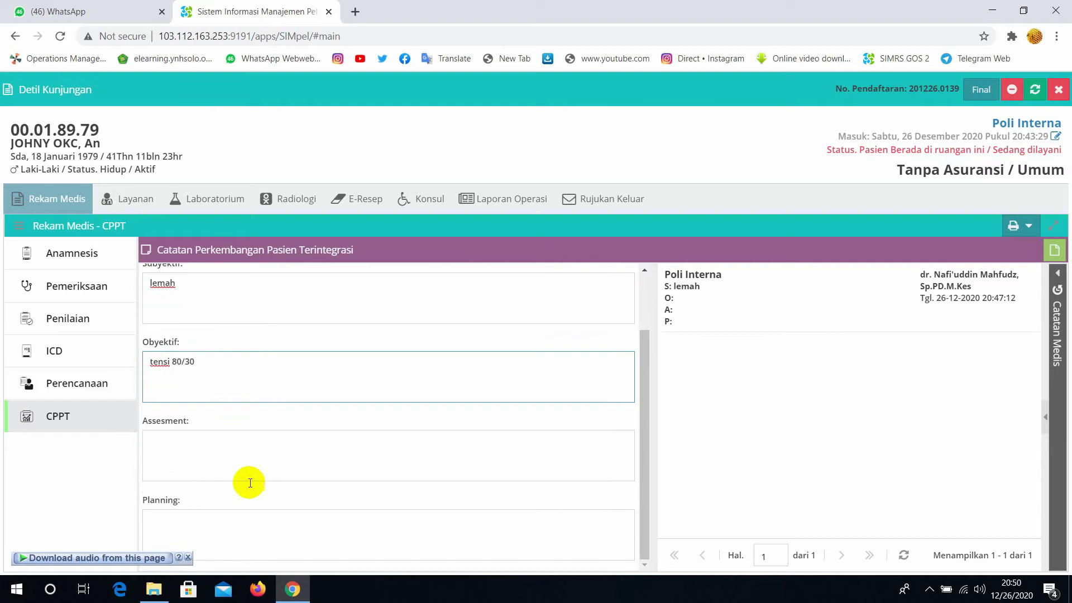
click(240, 452)
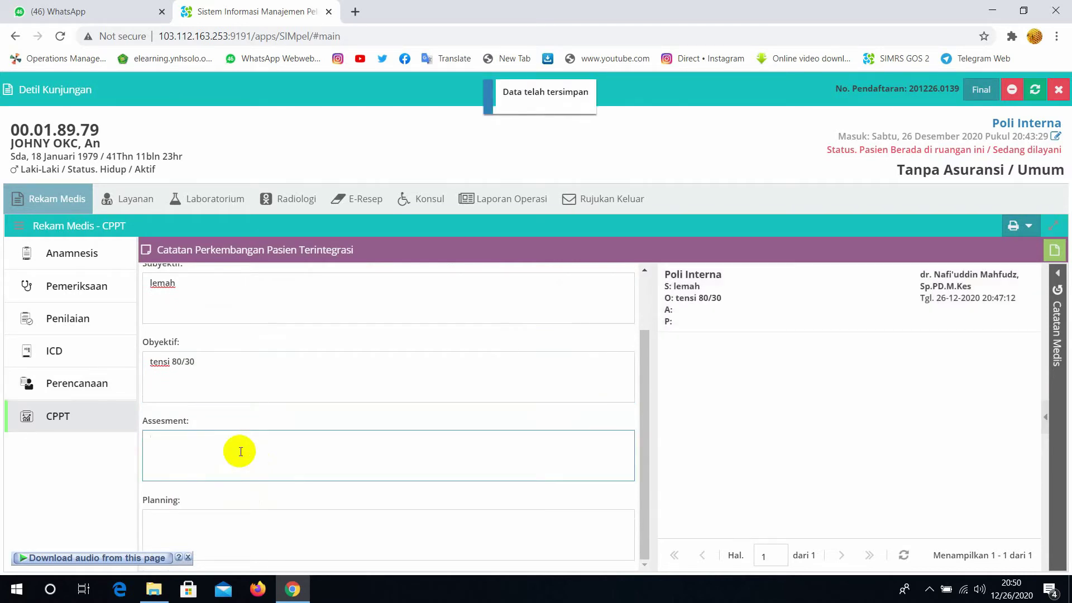
text(batuk pilek)
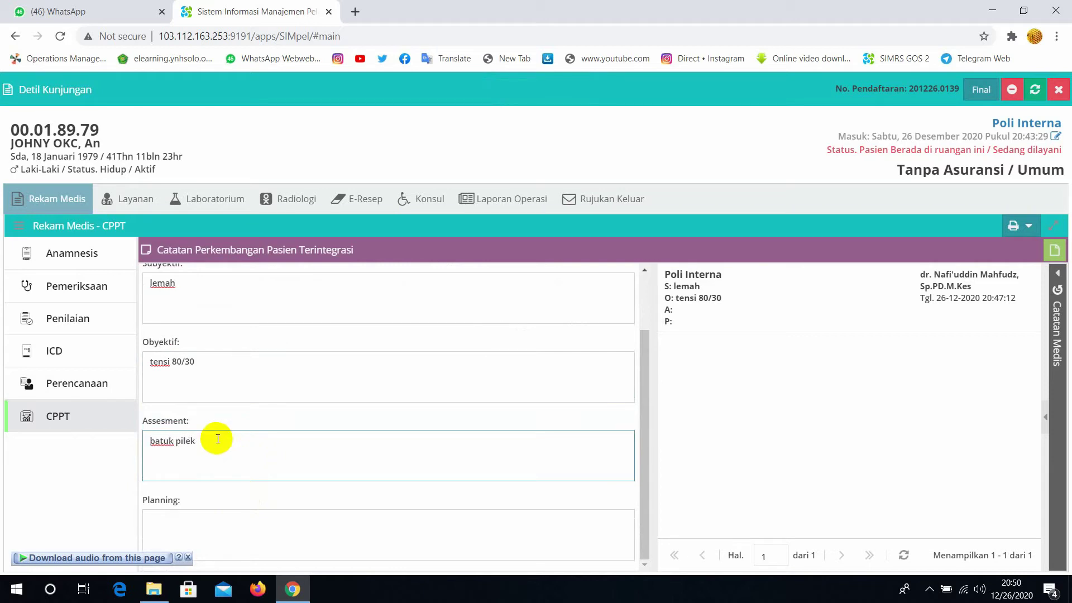
click(243, 515)
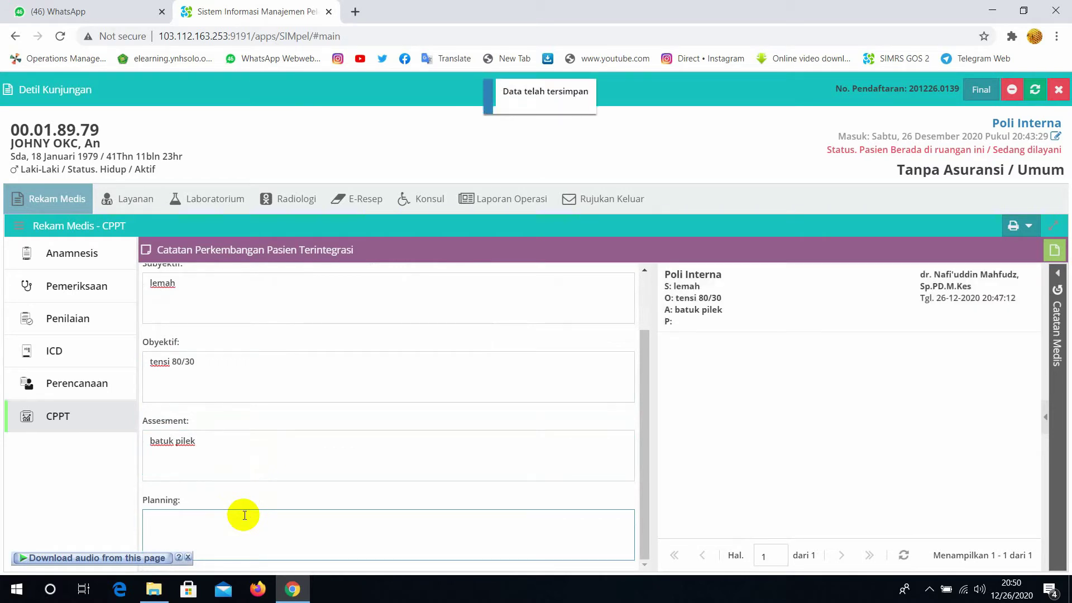
text(paraceta)
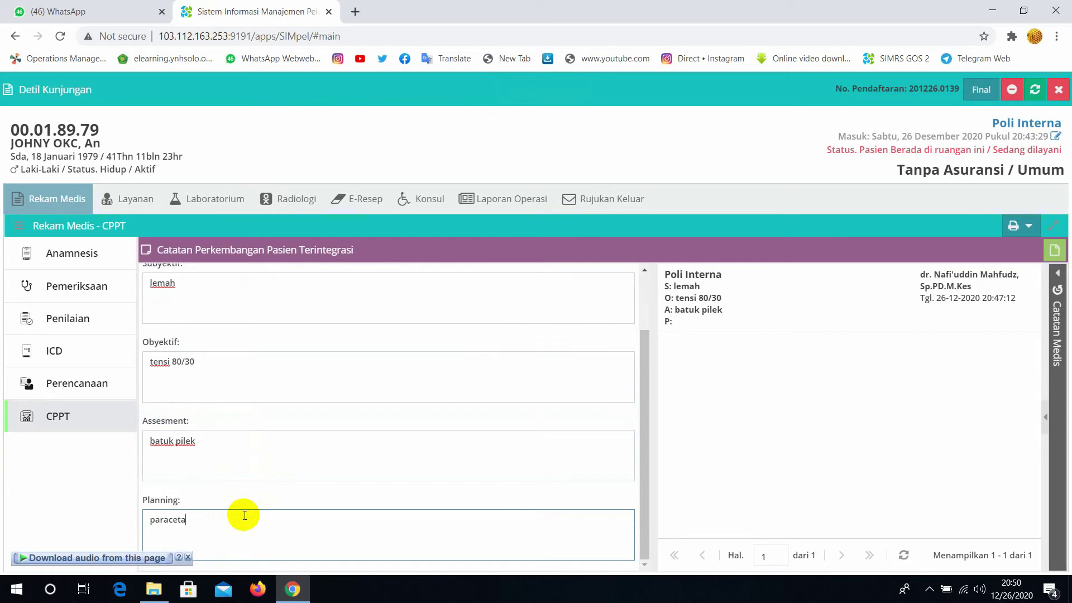
text(mo)
click(276, 430)
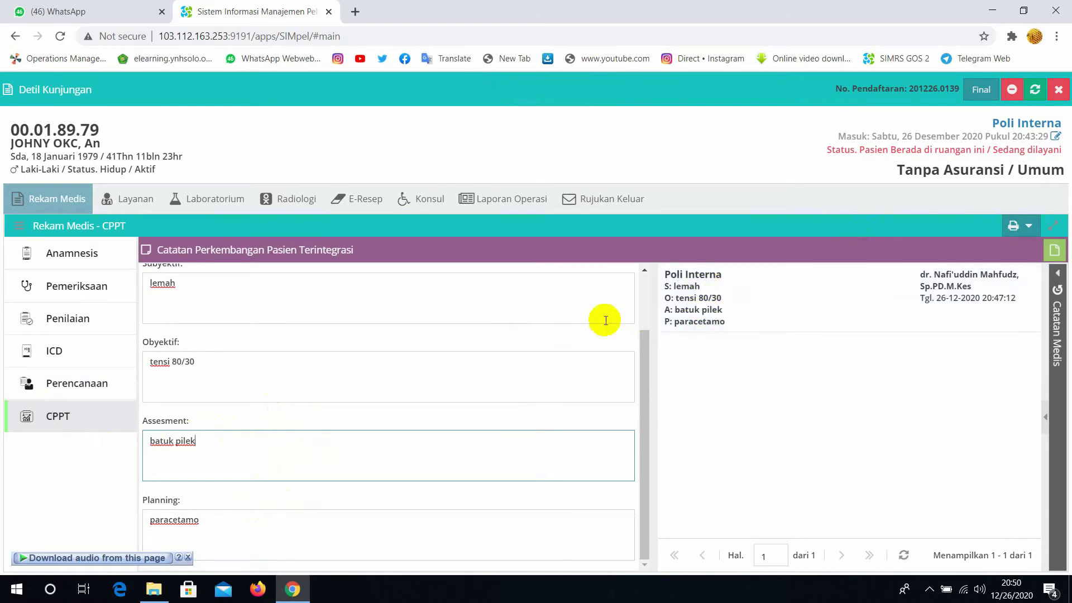
scroll(611, 380, up, 2)
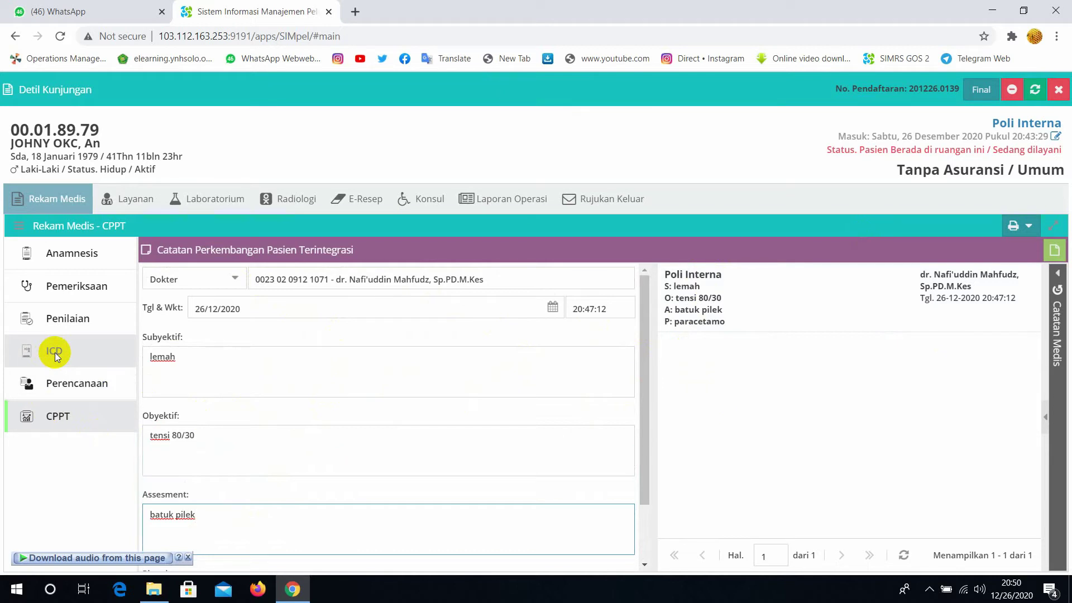
Search the ICD-10 codes and save A42.1 Abdominal actinomycosis as the primary diagnosis
click(55, 353)
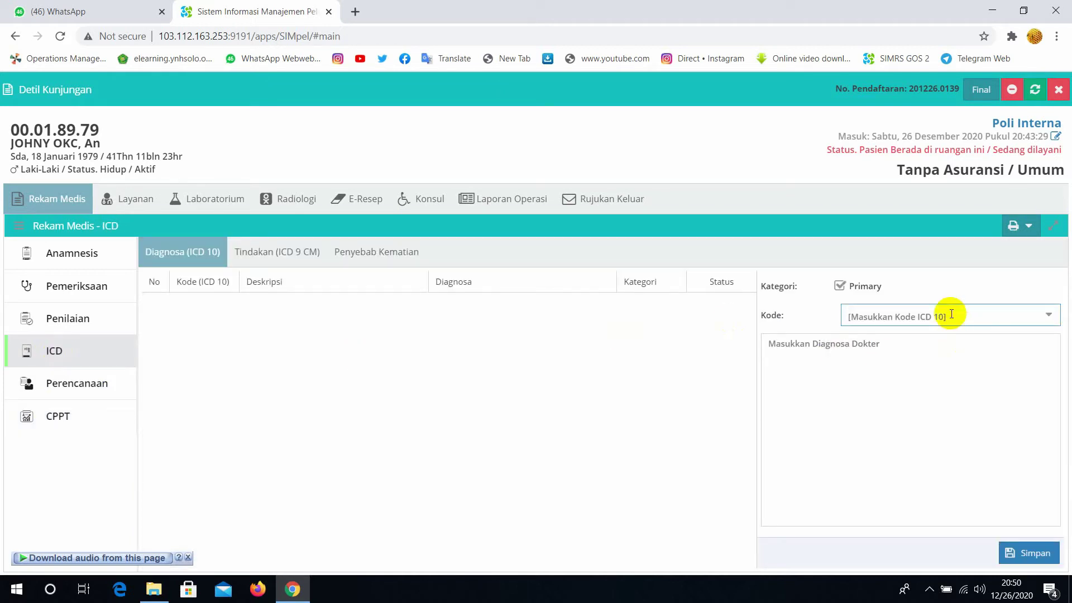
text(ainhum)
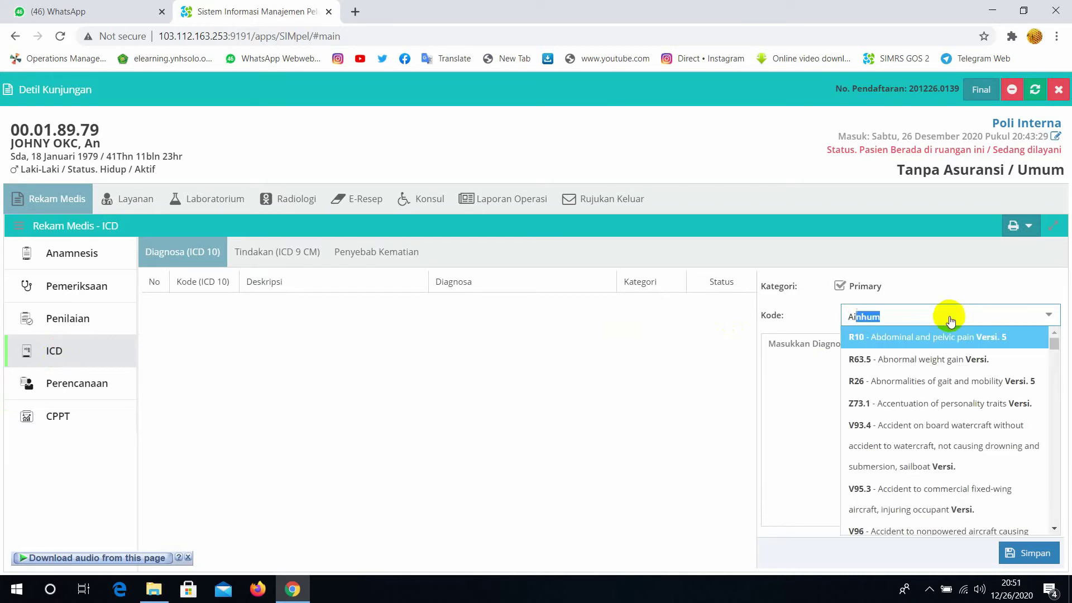
click(913, 322)
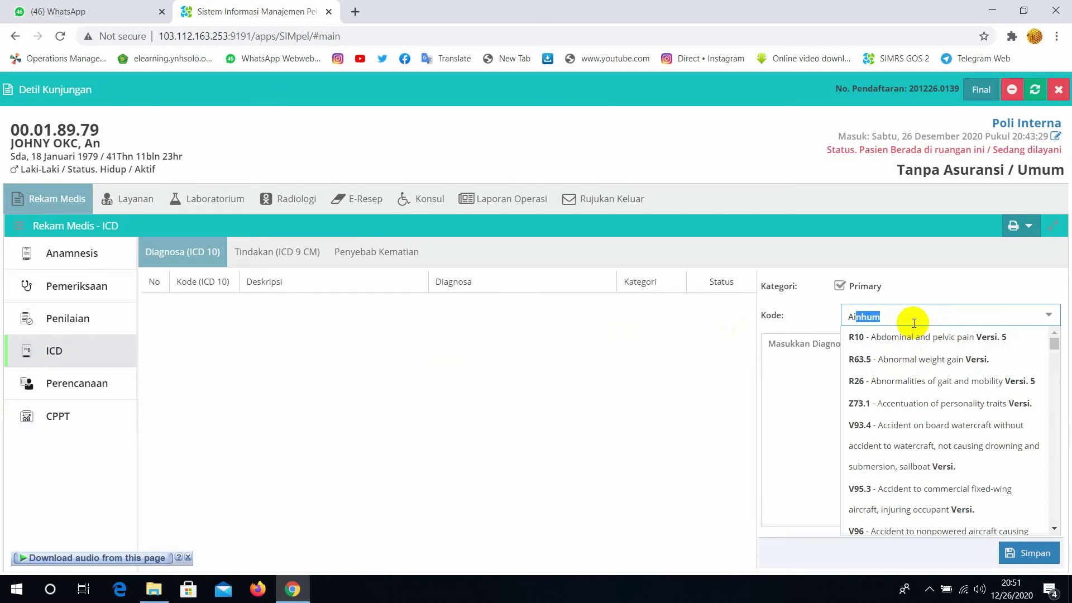
drag(914, 322, 828, 332)
text(tifoi)
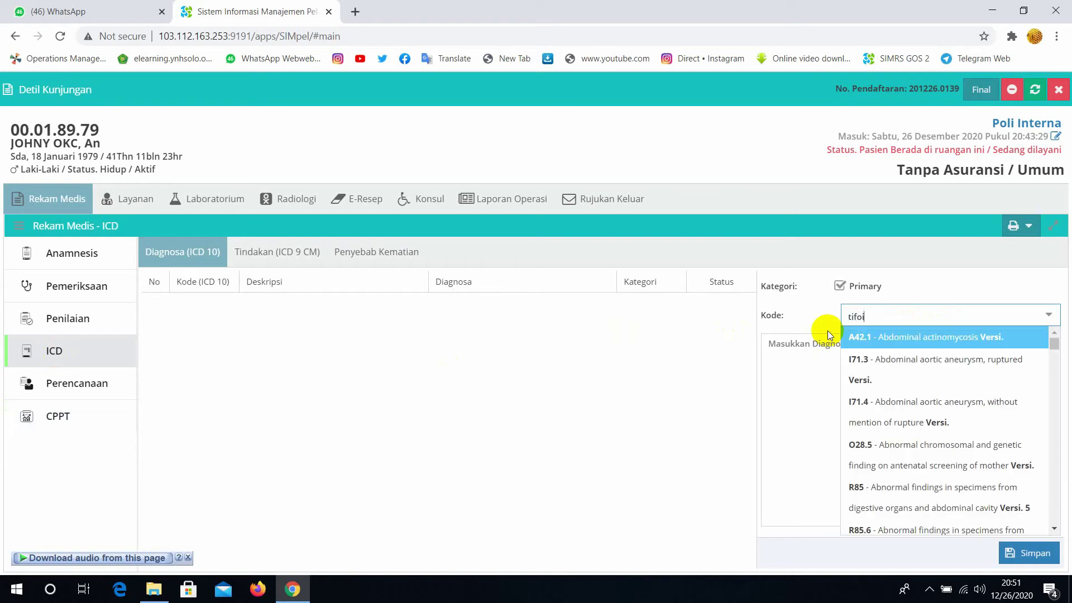
text(d)
key(Return)
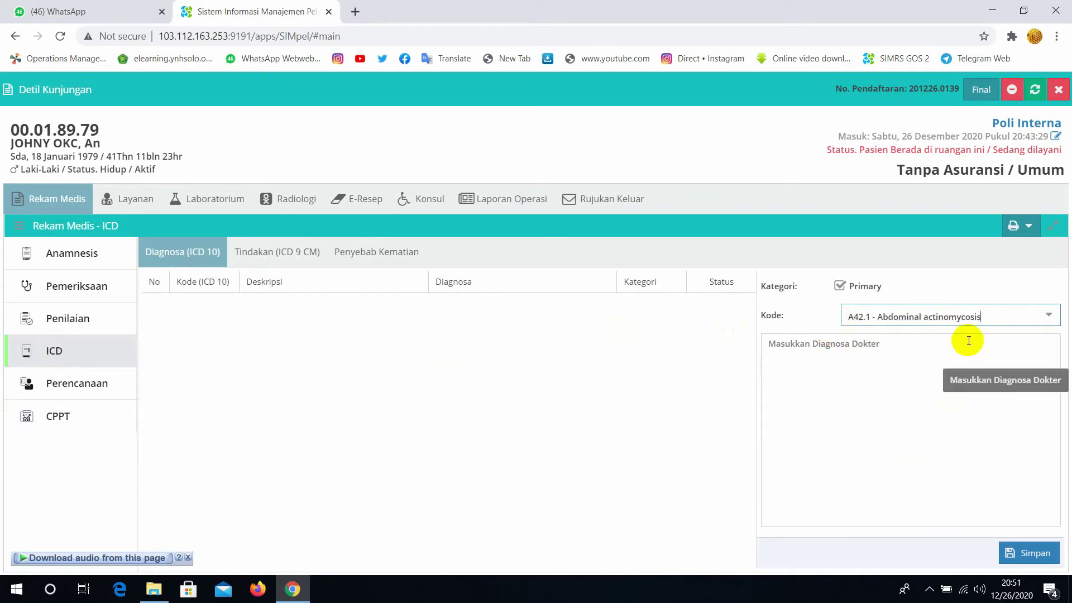
drag(988, 316, 814, 320)
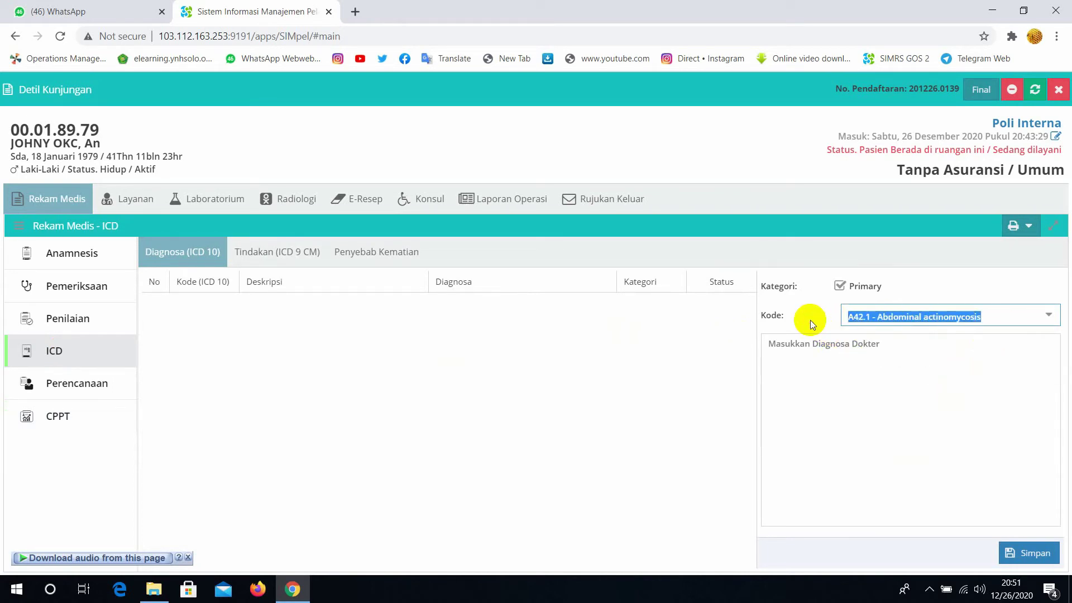
text(tifoi)
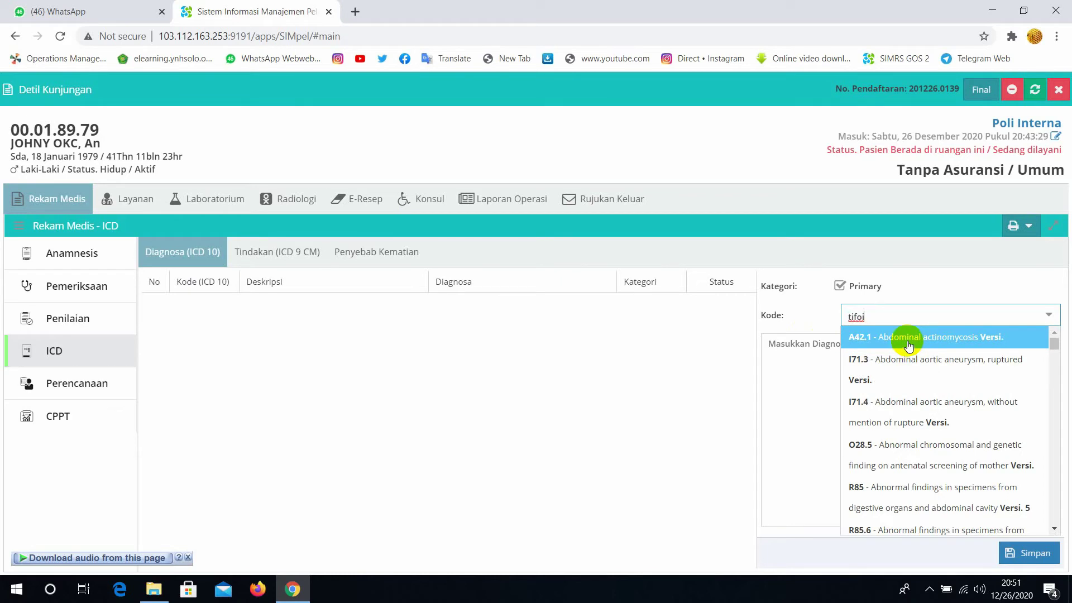
click(909, 342)
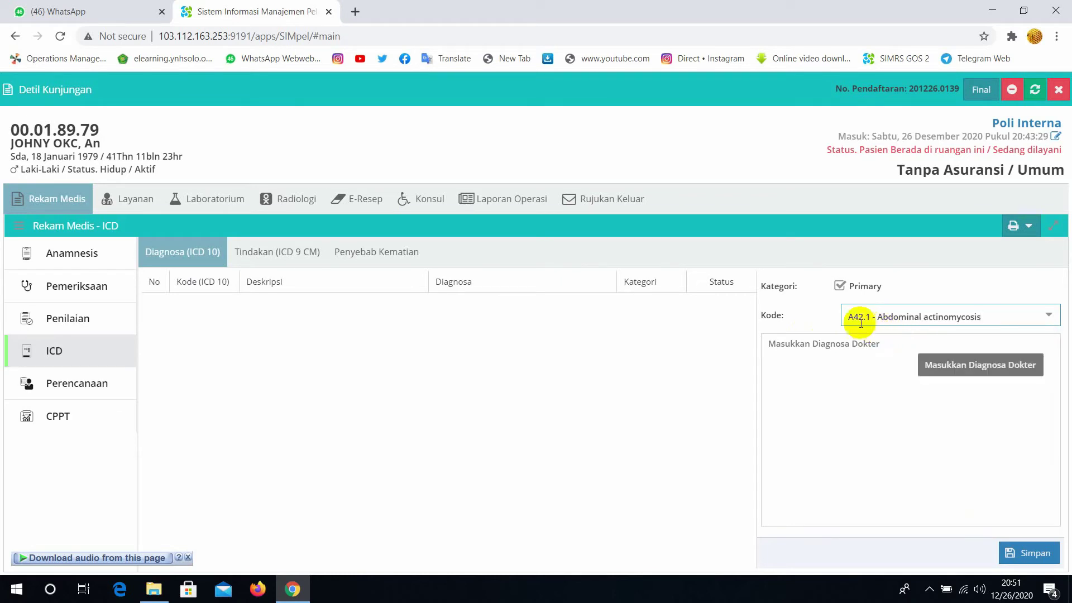
click(1035, 559)
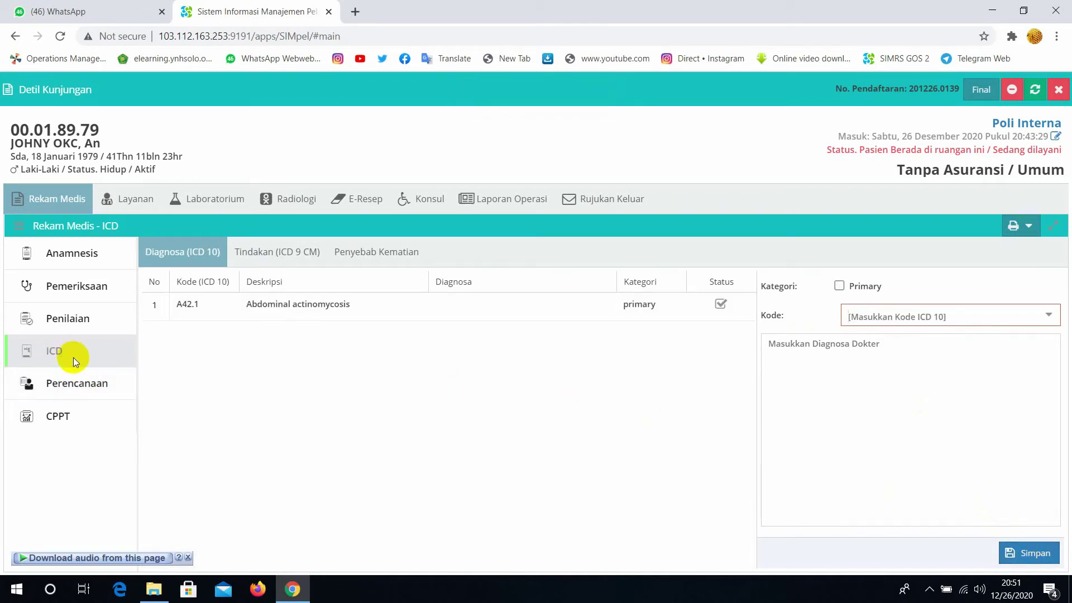
In the e-prescription form, choose Apotik Poli as the Depo Layanan
click(363, 206)
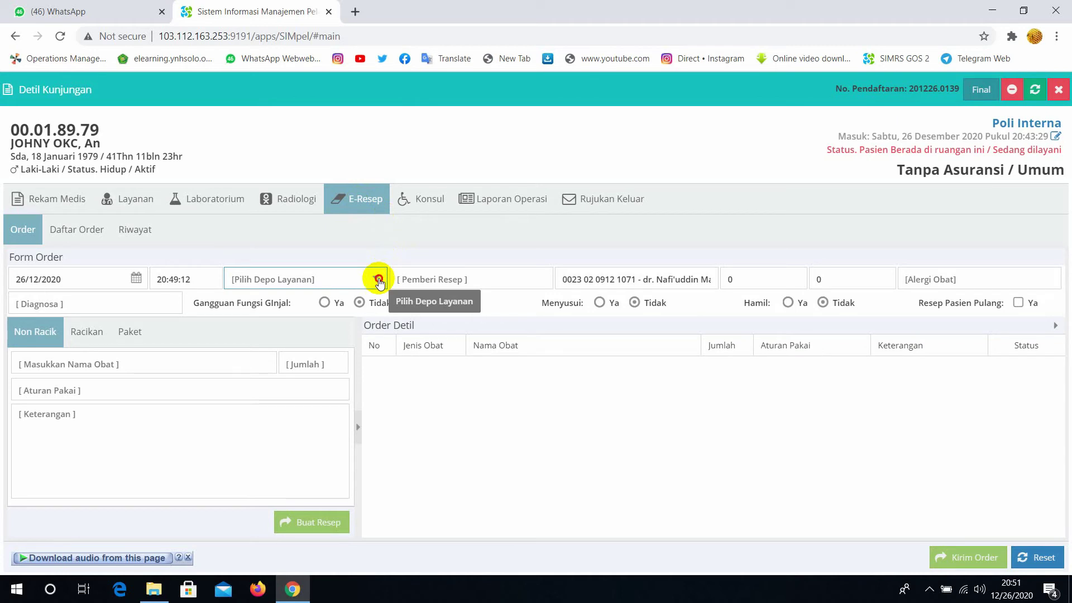
click(380, 282)
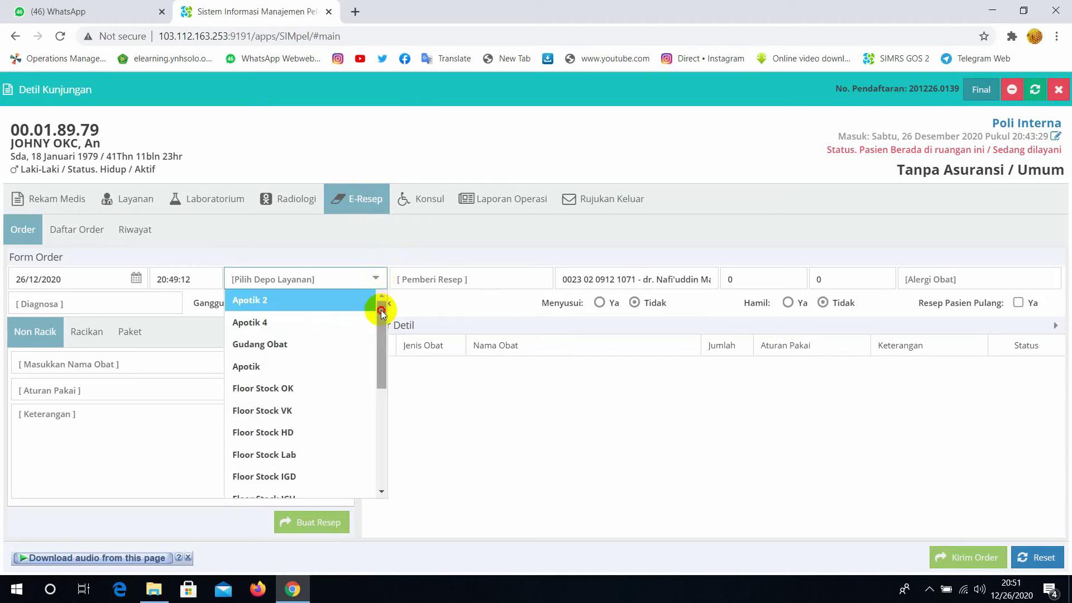
drag(381, 311, 387, 452)
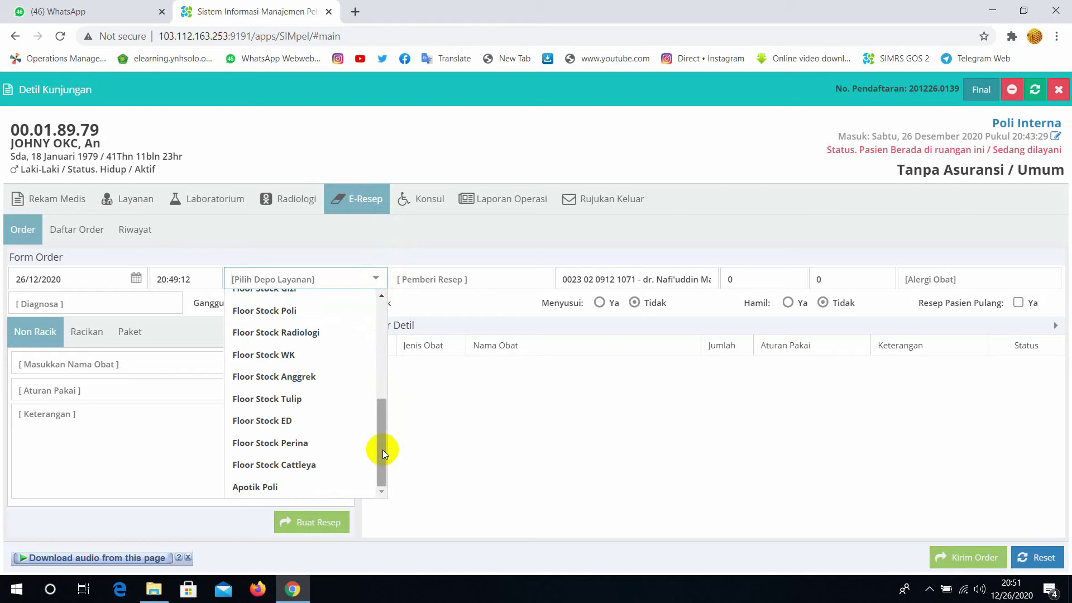
click(273, 492)
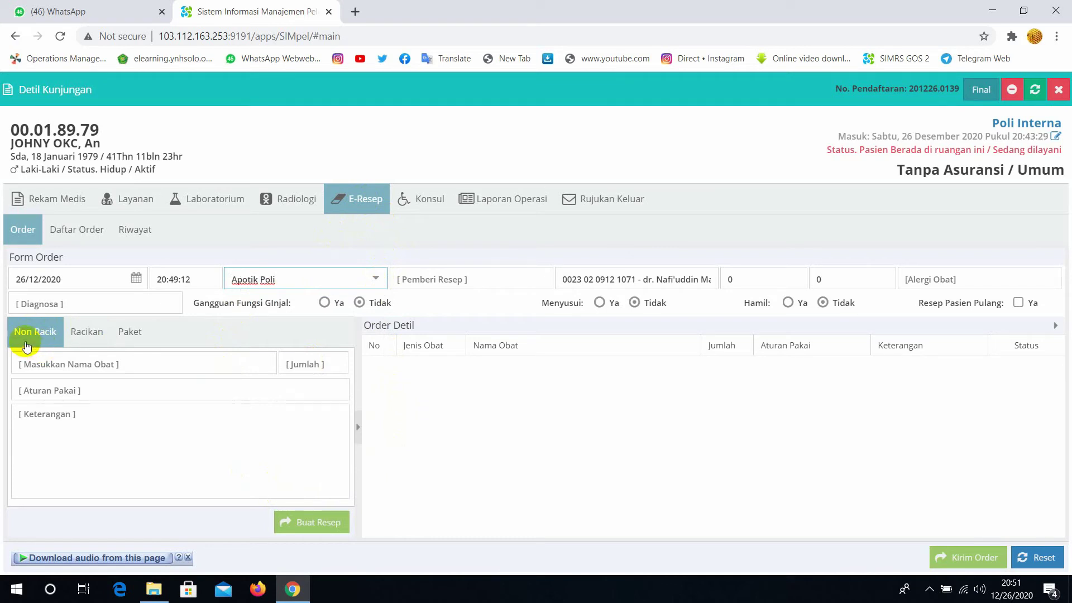
Prescribe 2 Paracetamol 500mg Tab, 3x1 setelah makan, and send the order
click(128, 366)
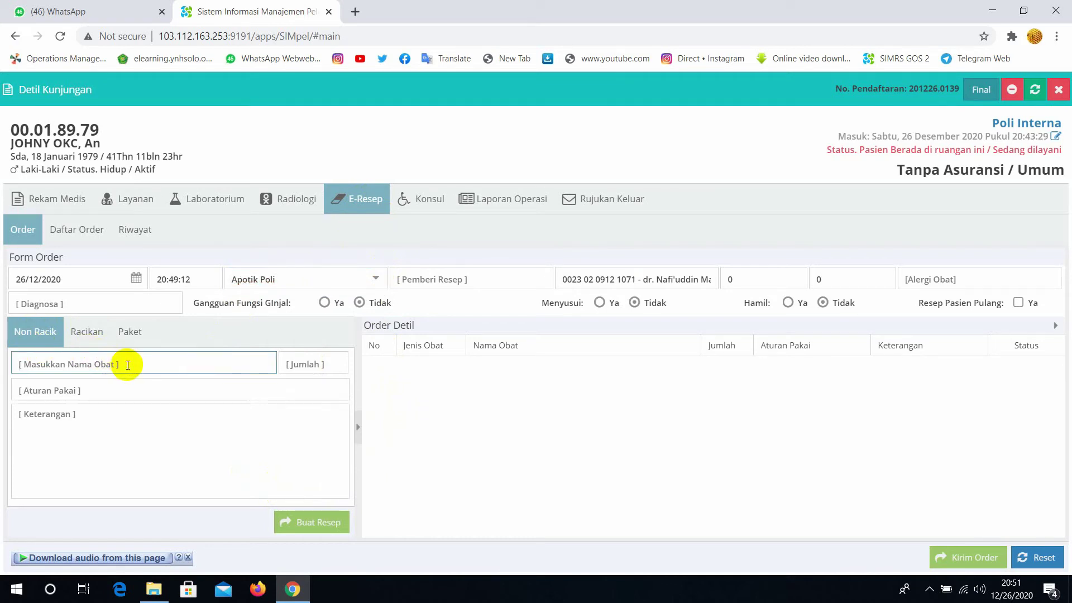
text(para)
click(113, 384)
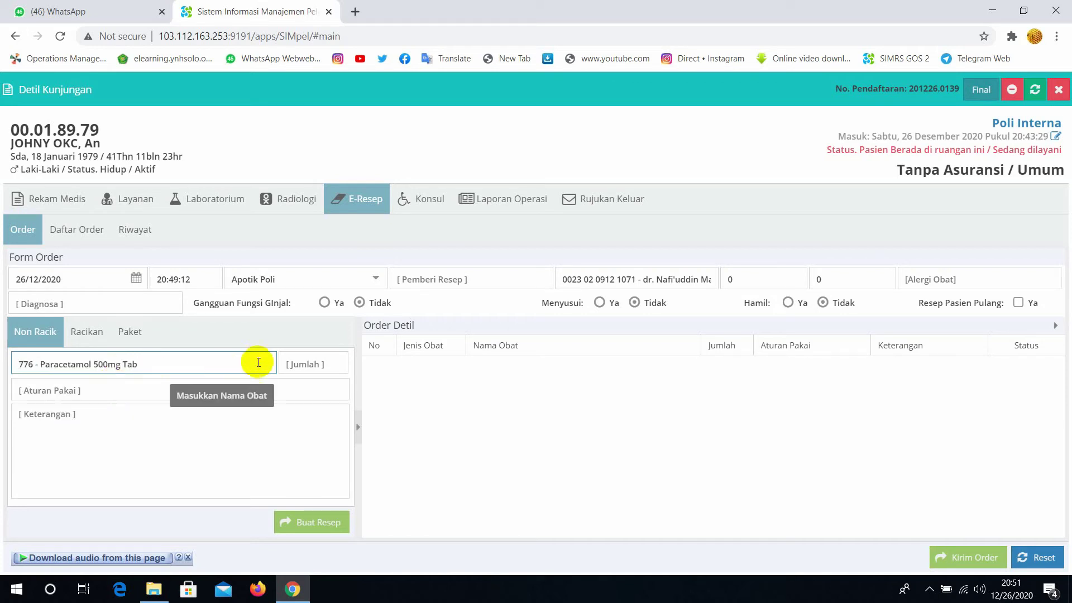
click(318, 366)
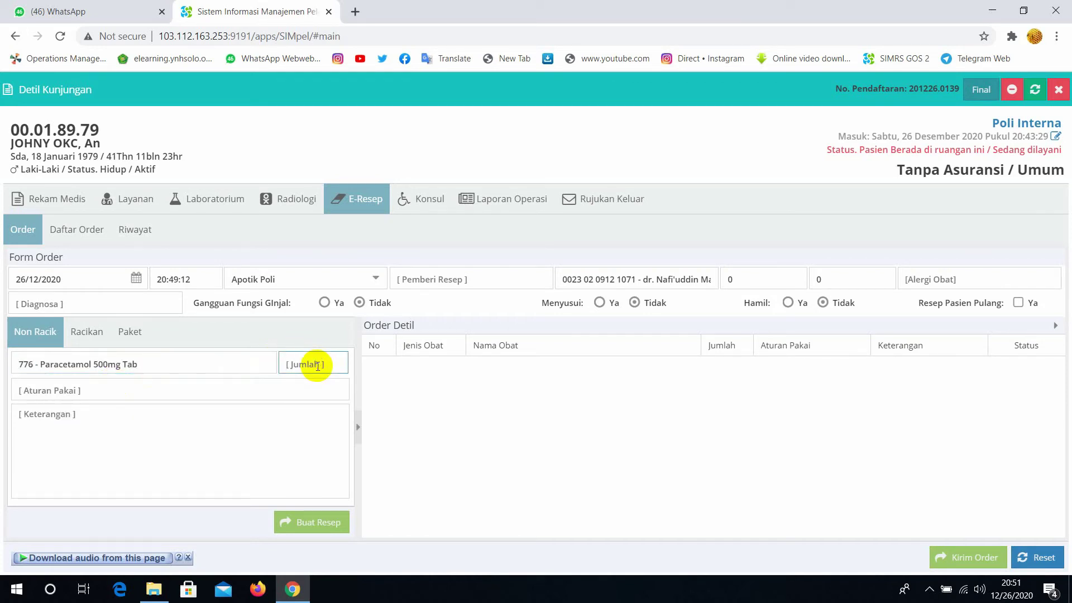
text(2)
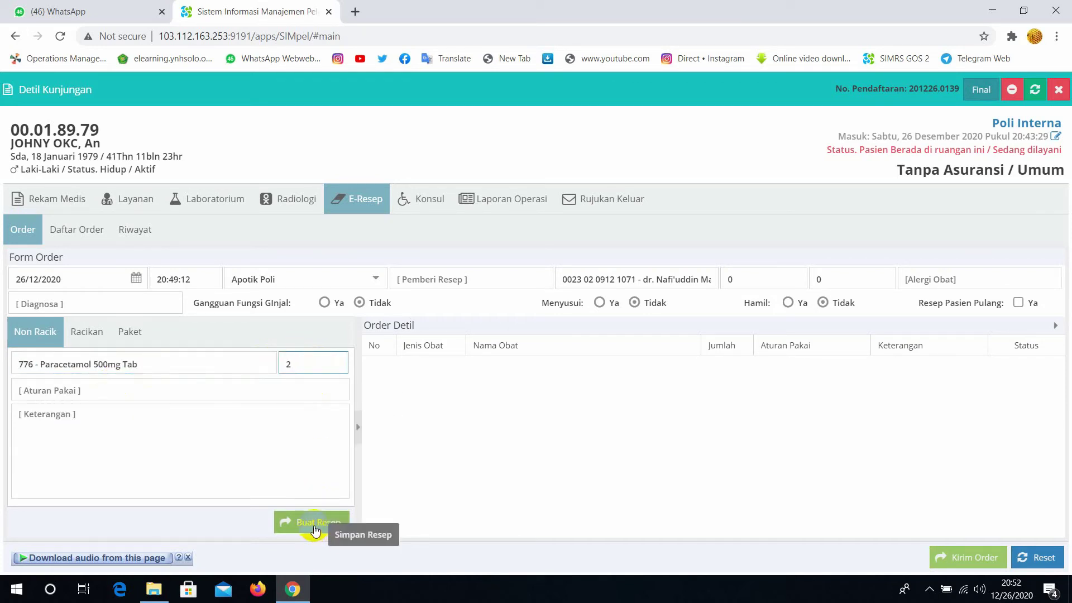
click(162, 389)
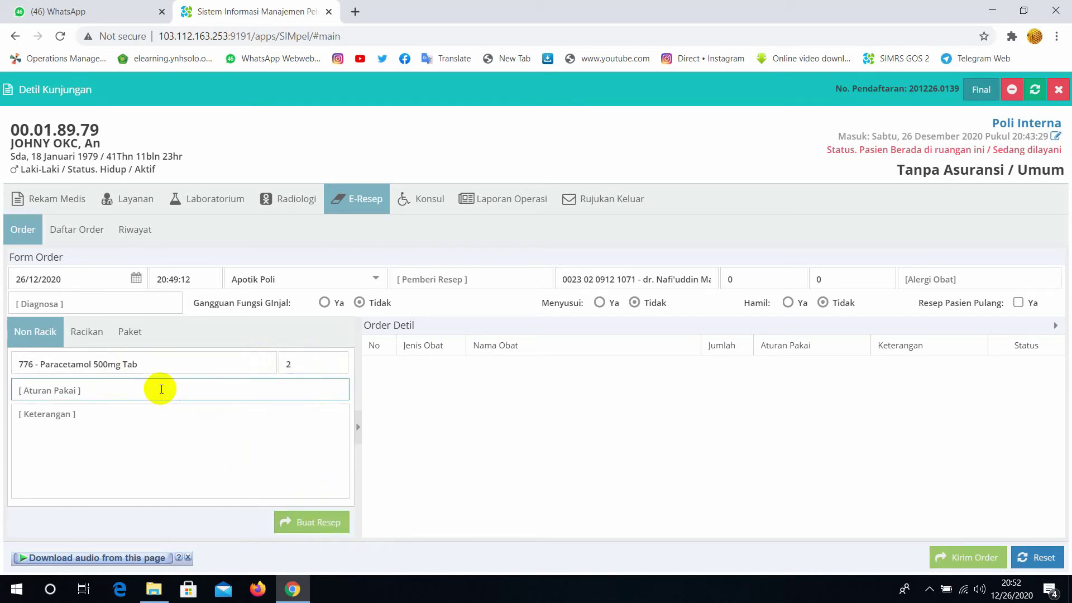
text(3x1)
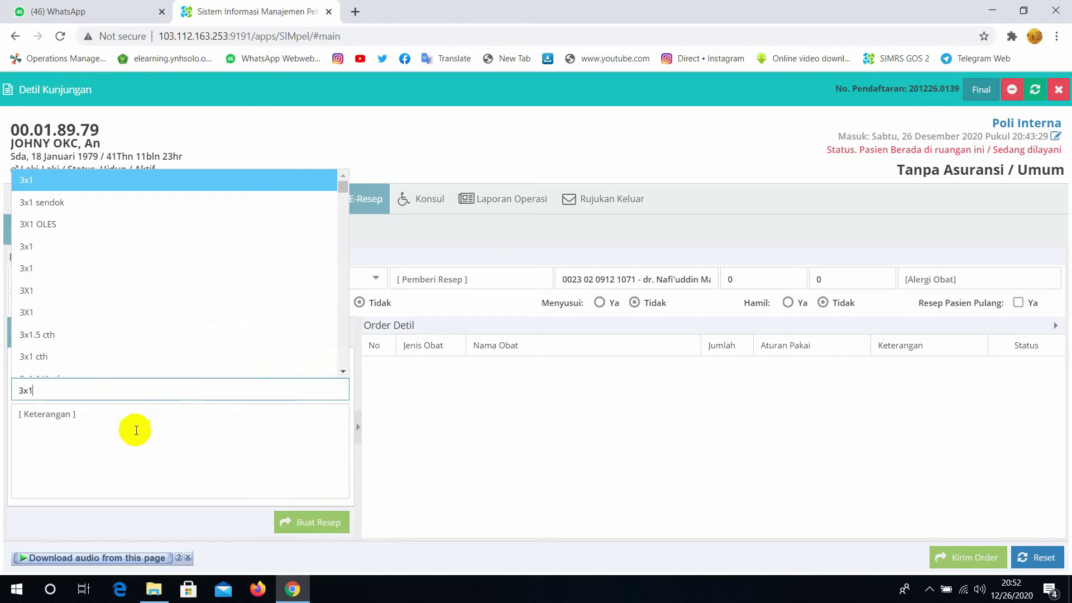
click(135, 433)
text(s)
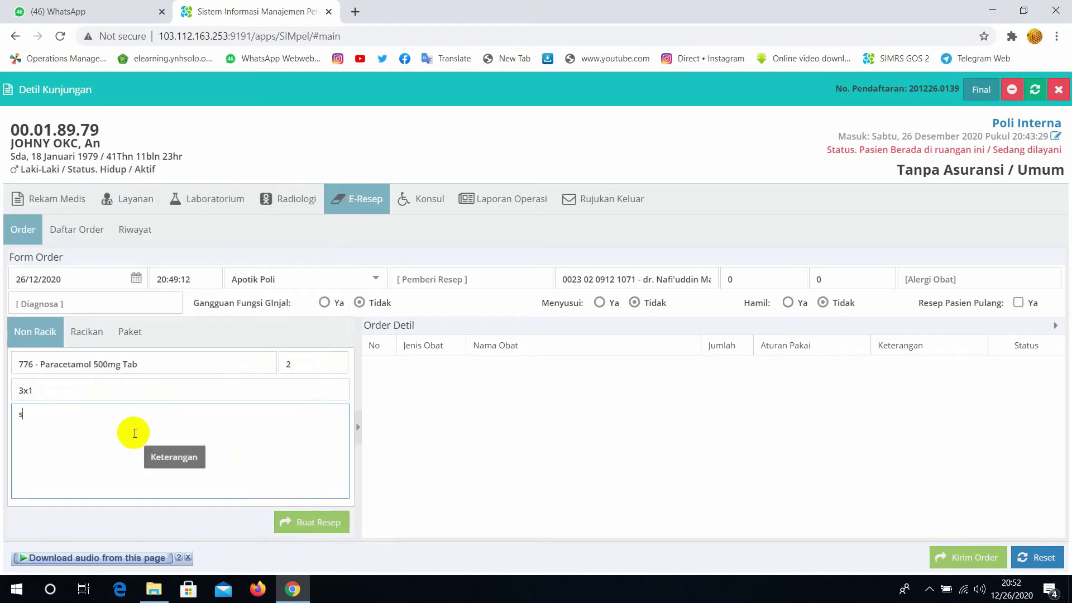
text(etelah makan)
click(305, 525)
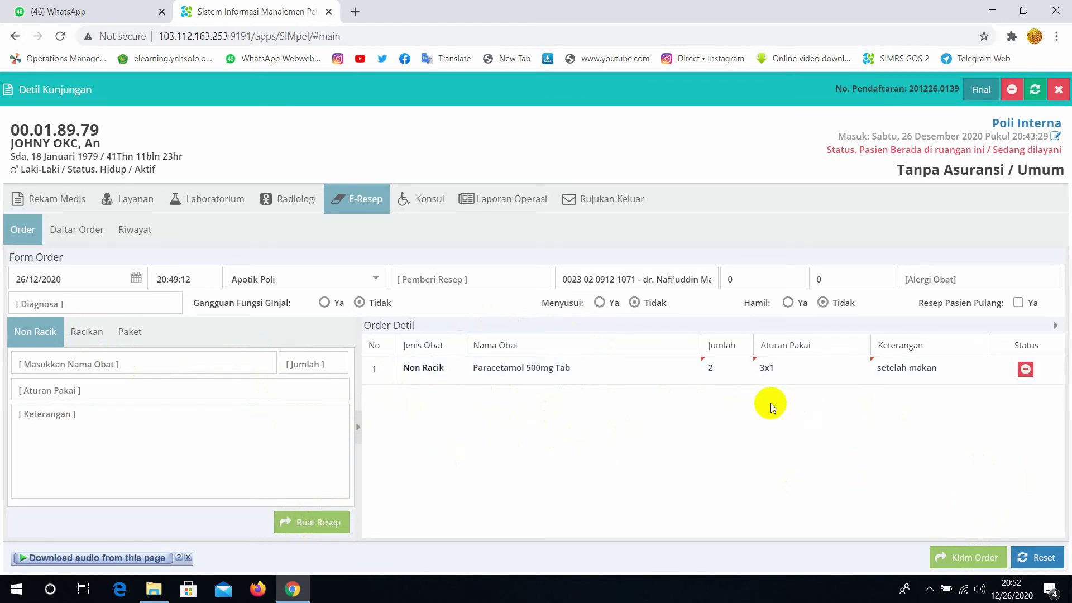
click(972, 561)
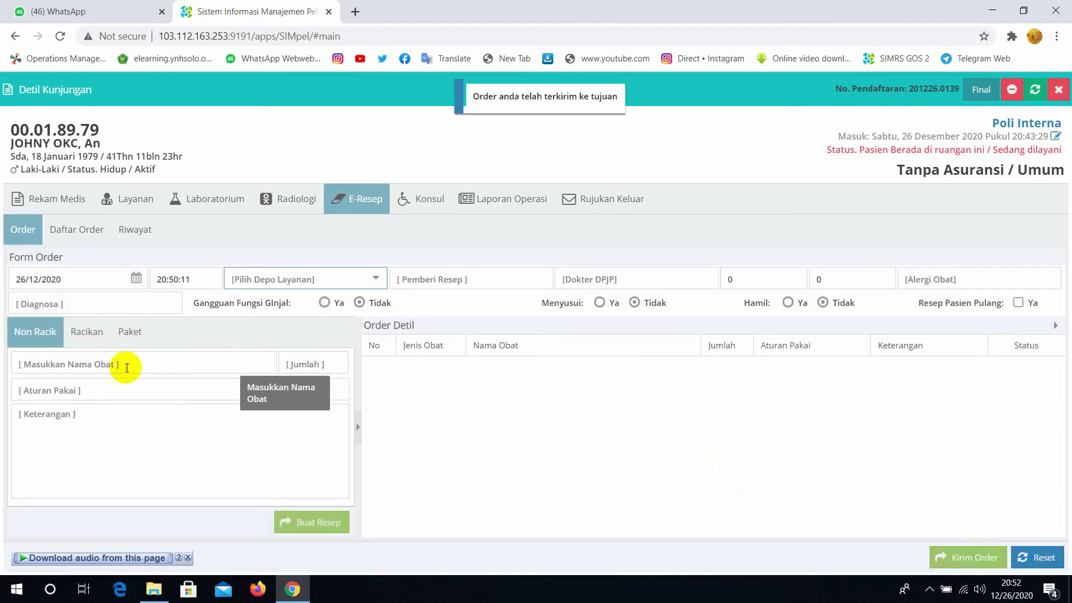
In the Racikan form, choose Apotik Poli as the depot and select Paracetamol 500mg Tab
click(87, 334)
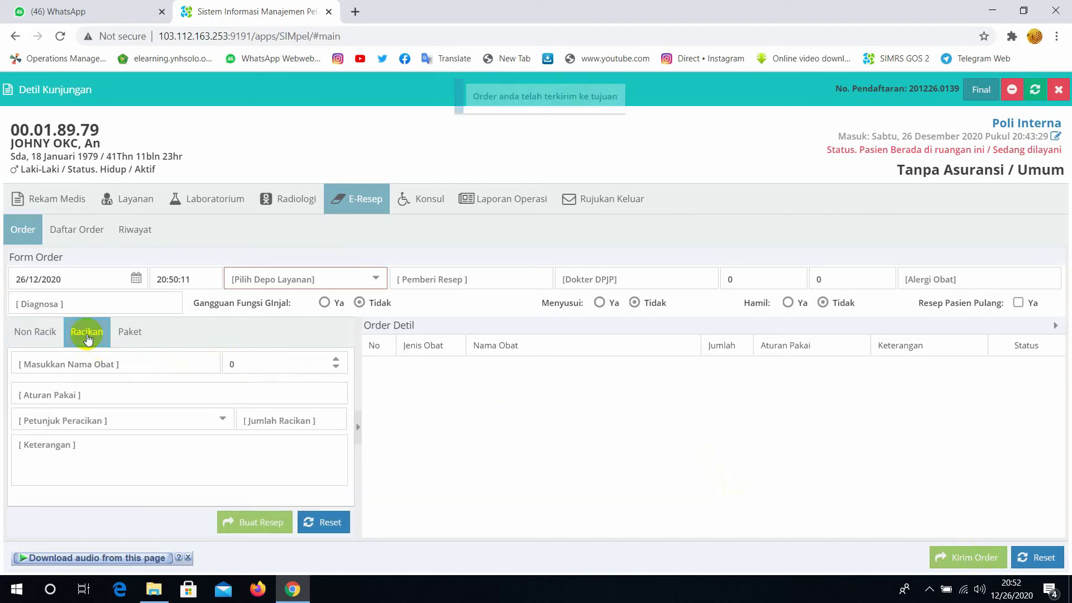
click(146, 367)
text(parace)
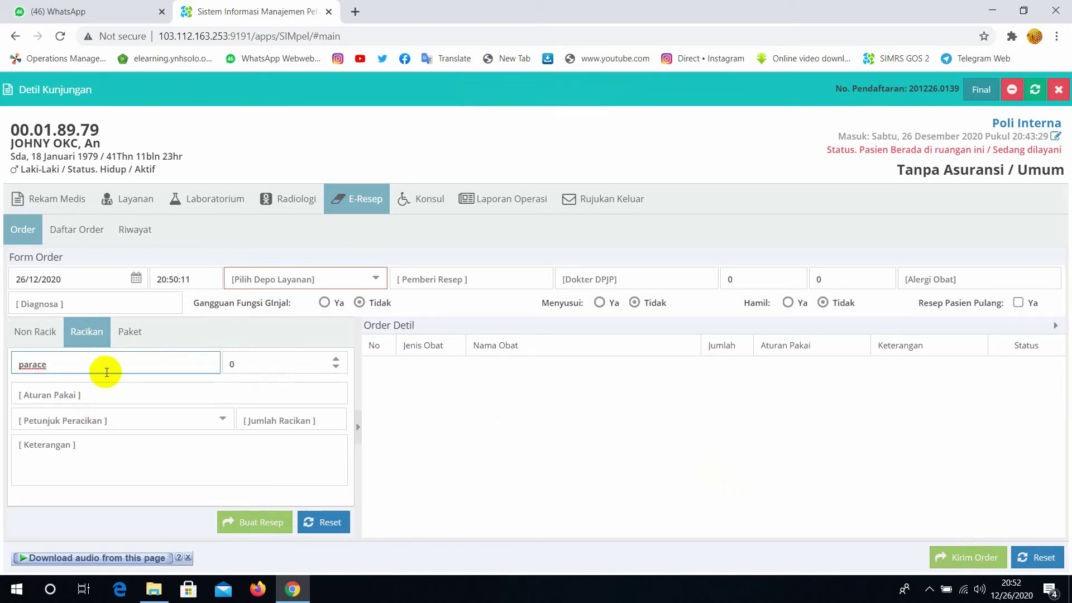
click(376, 279)
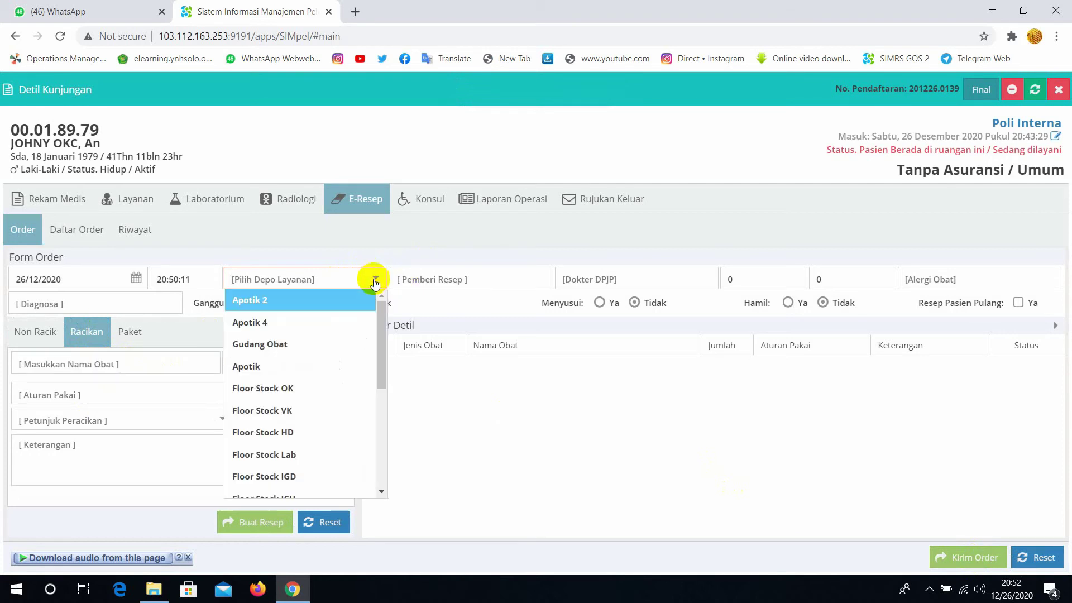
drag(380, 317, 383, 447)
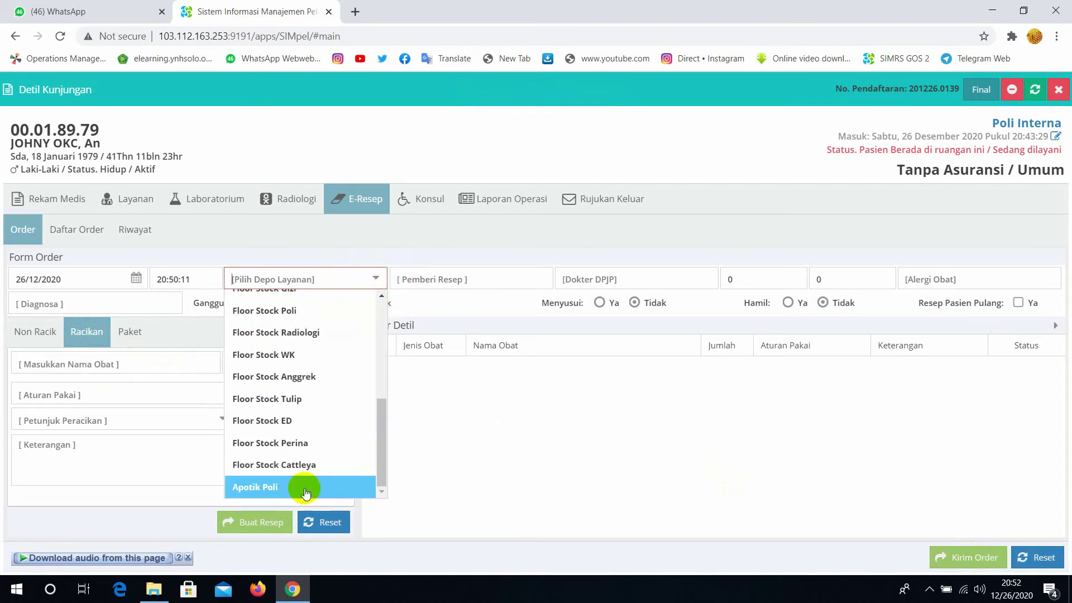
click(260, 489)
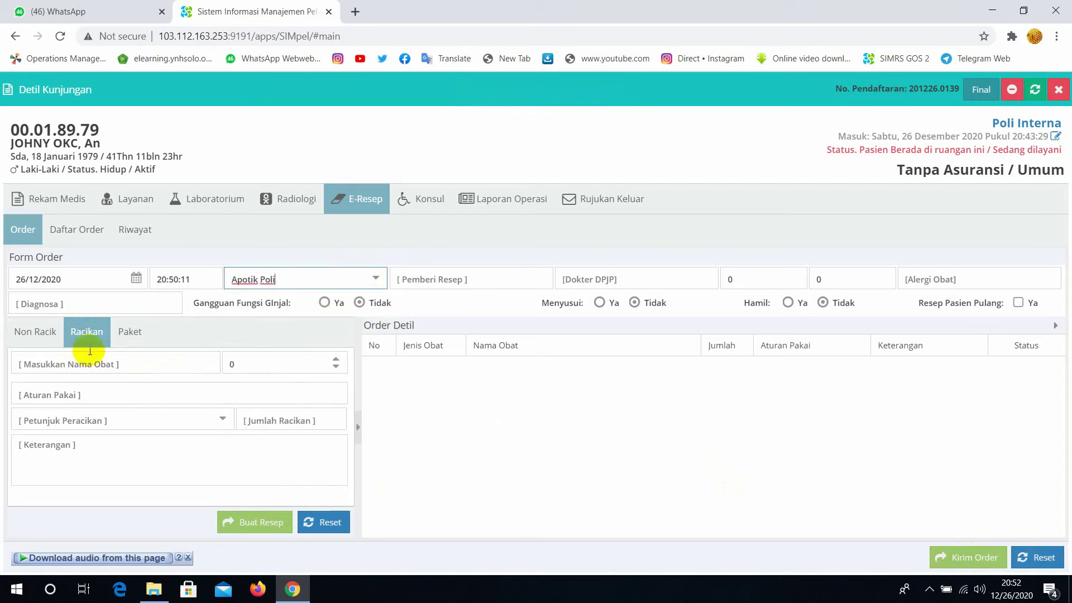
click(116, 366)
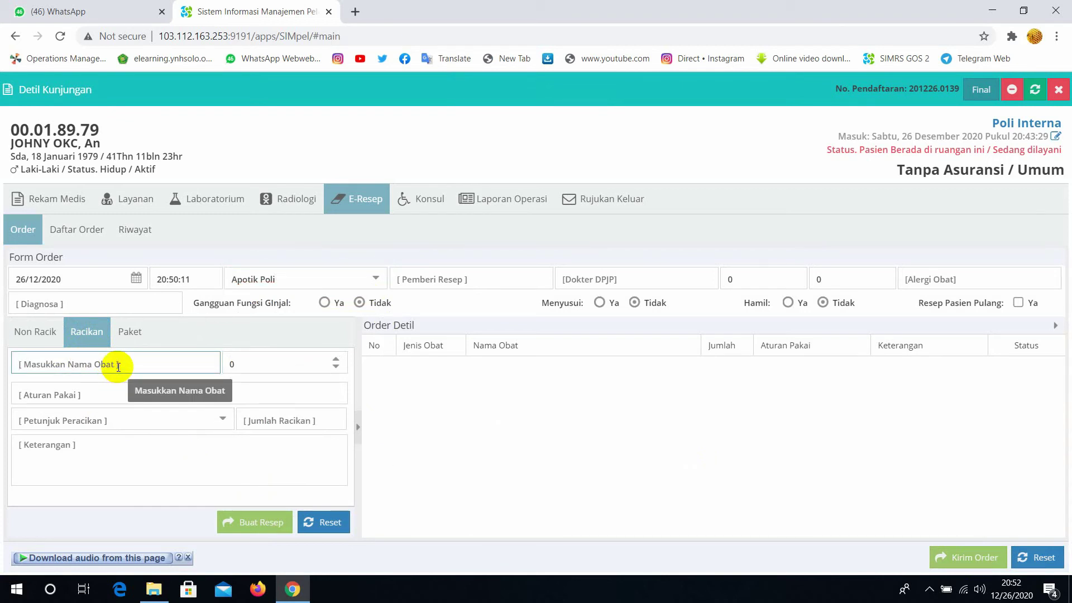
text(par)
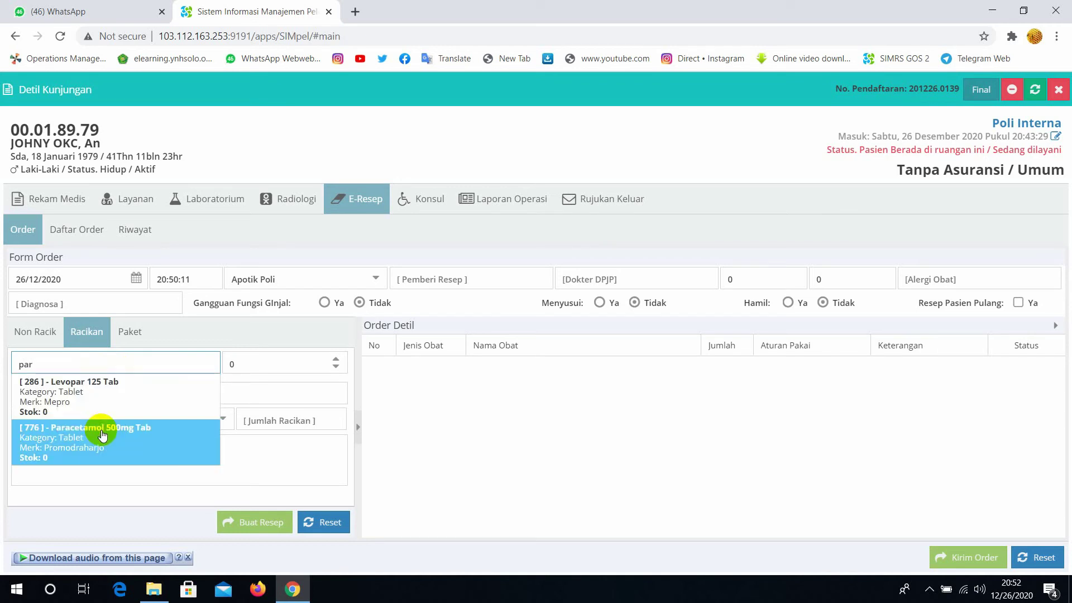
click(100, 434)
Set quantity 4, dosage 3x1, Kapsul form and 6 compounded units, then add the row
click(270, 367)
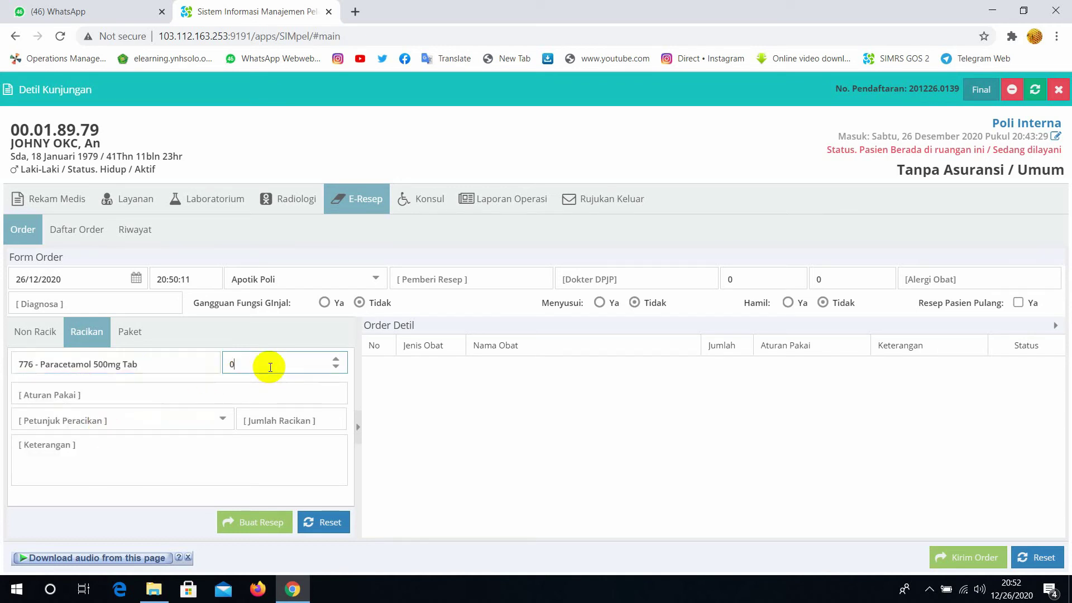
key(BackSpace)
text(4)
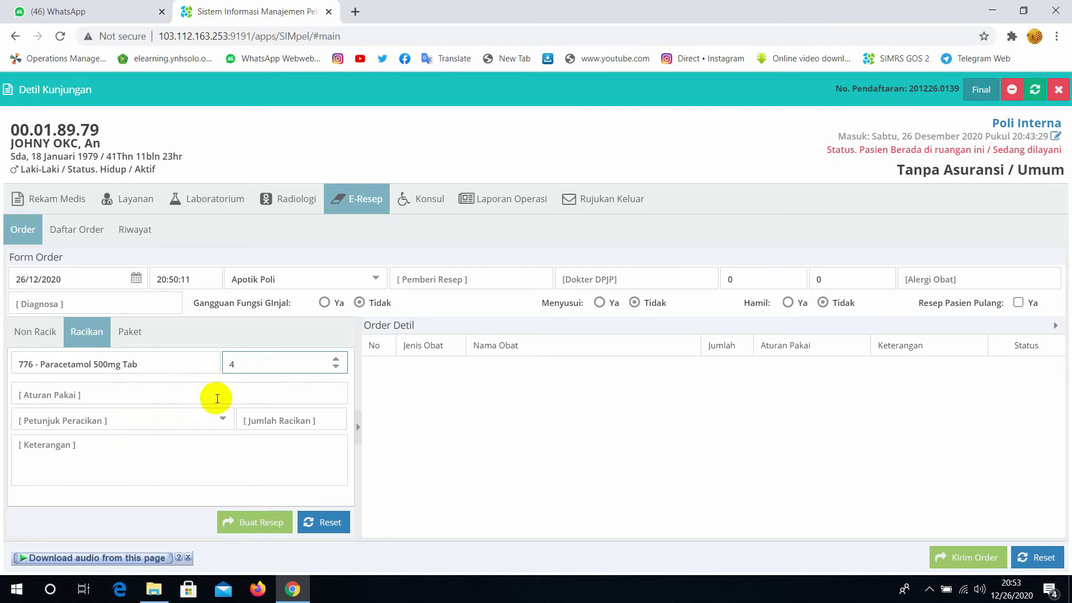
click(199, 392)
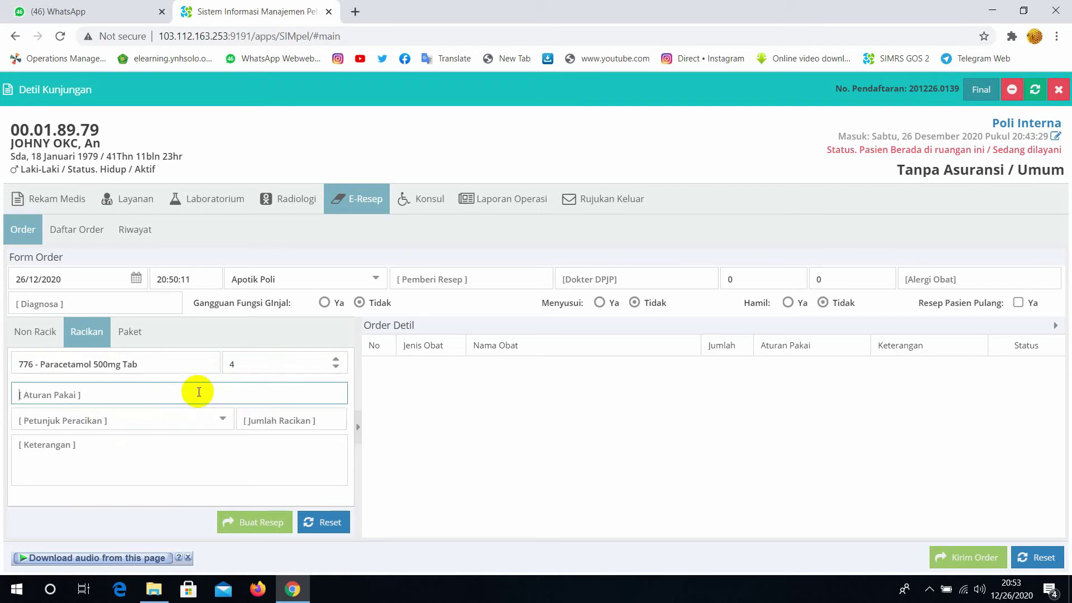
text(3x1)
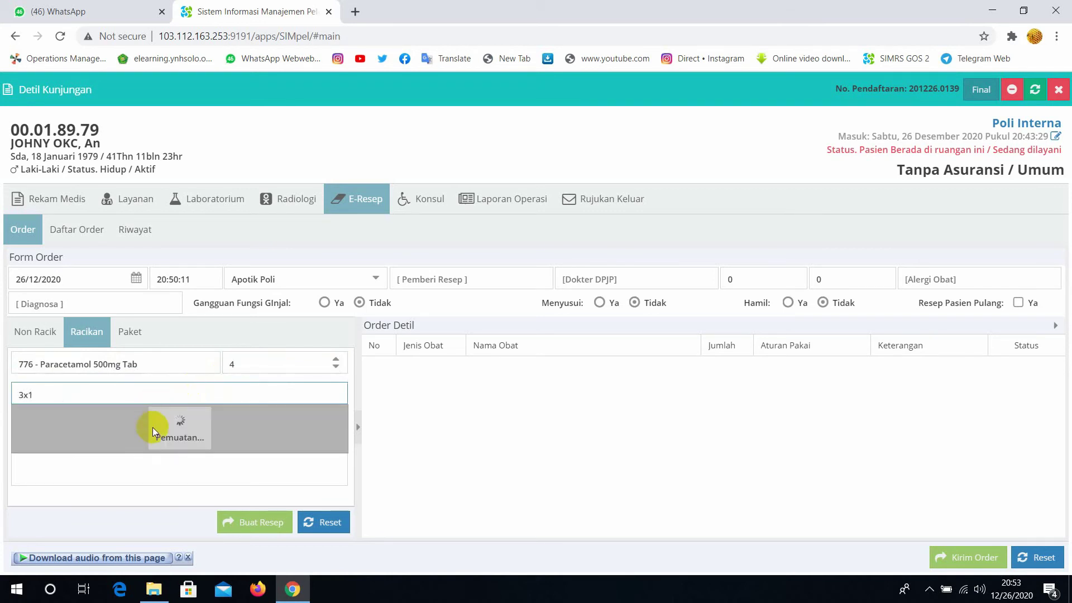
click(109, 420)
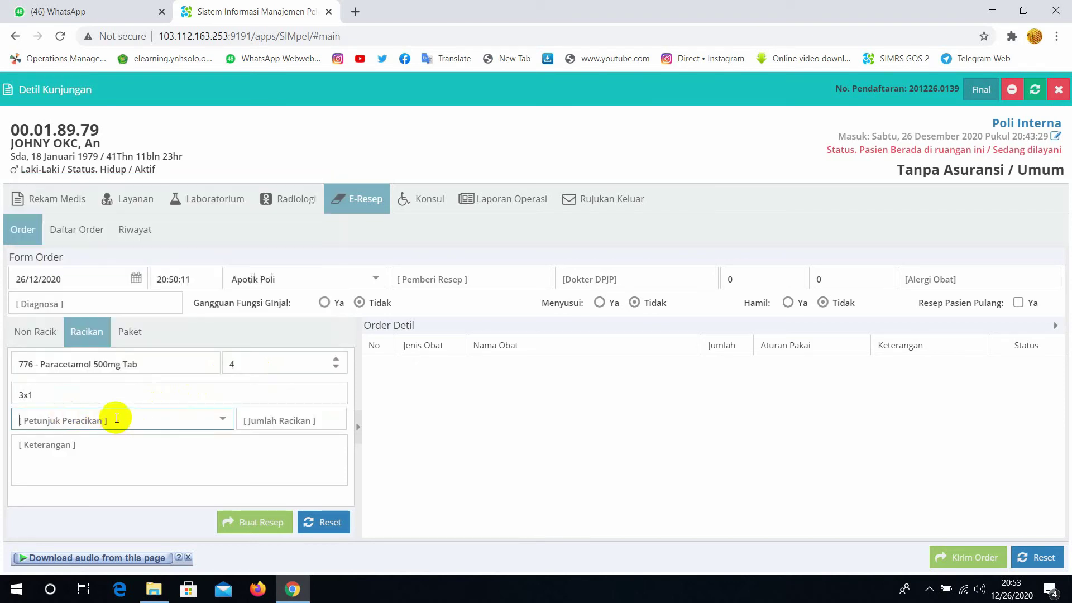
click(219, 420)
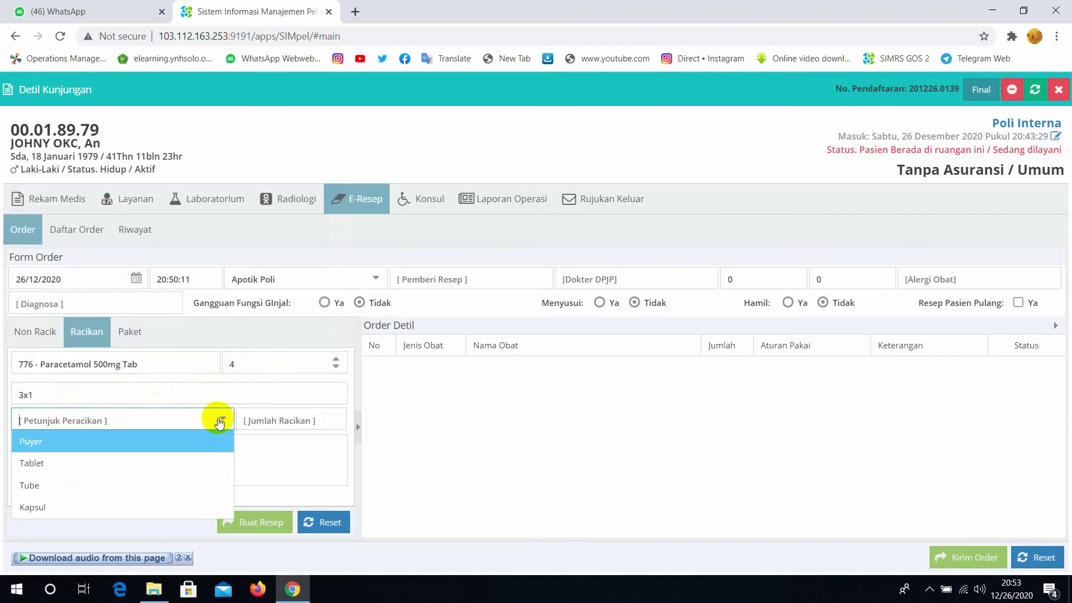
click(98, 509)
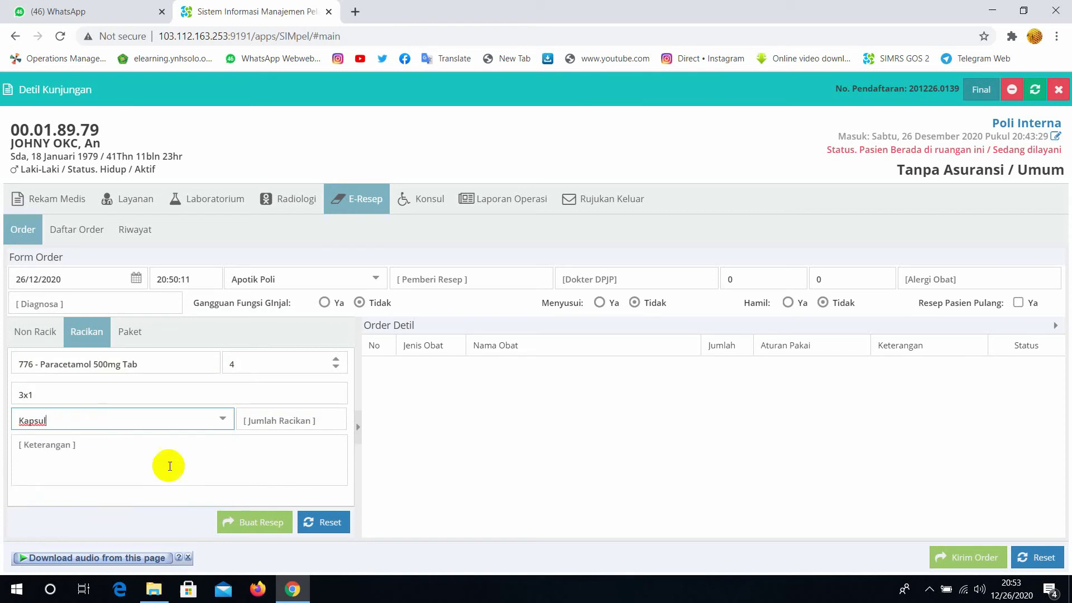
click(327, 420)
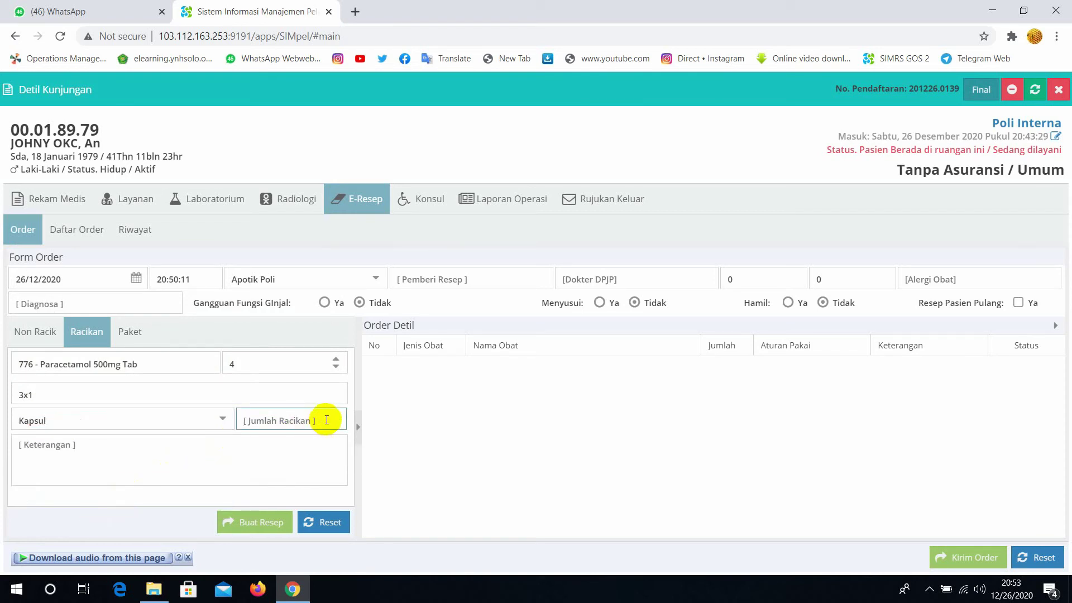
text(6)
click(261, 529)
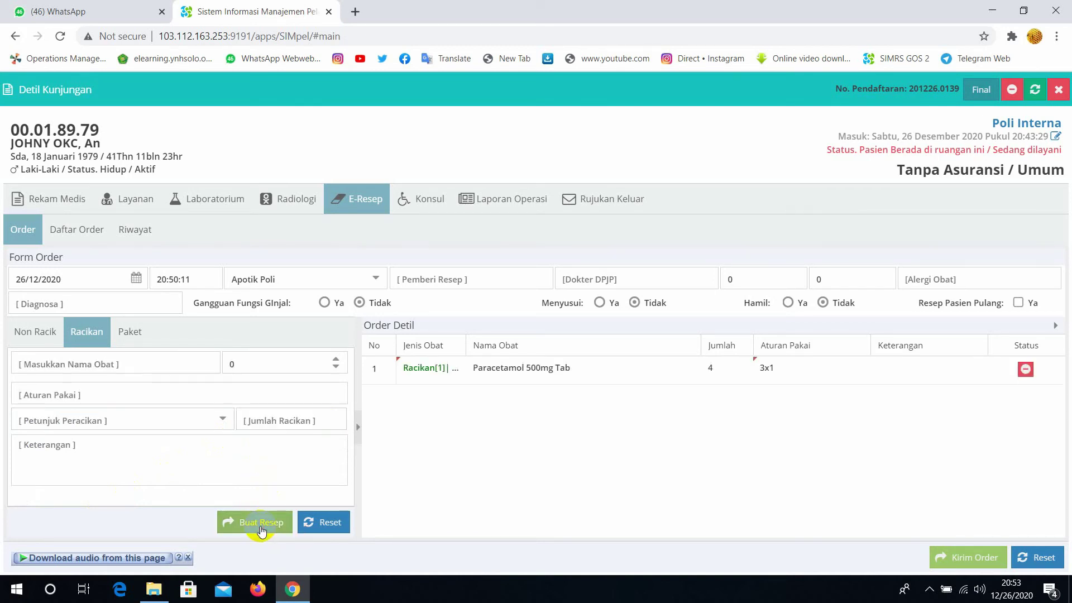
Select Ambroxol 30mg Tab with quantity 4 and dosage rule 3X1
click(155, 367)
text(amb)
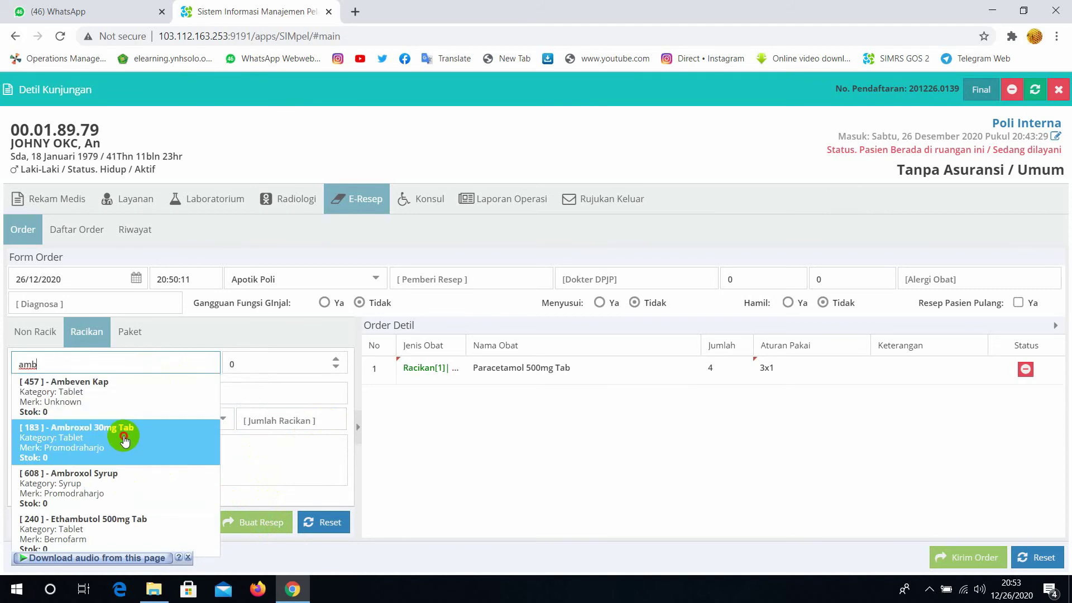
click(125, 438)
click(246, 368)
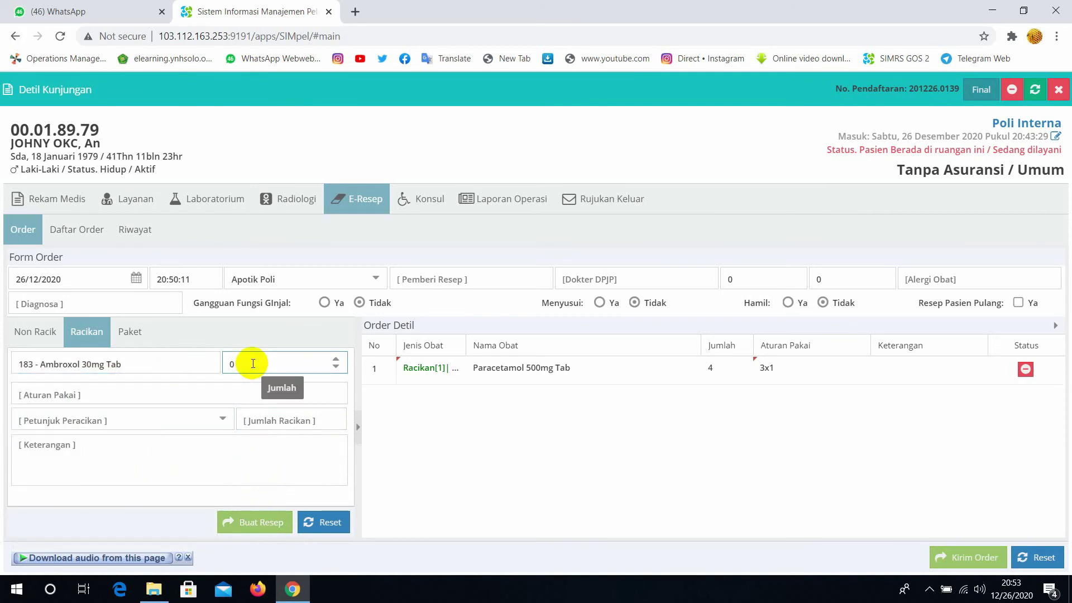
key(BackSpace)
text(4)
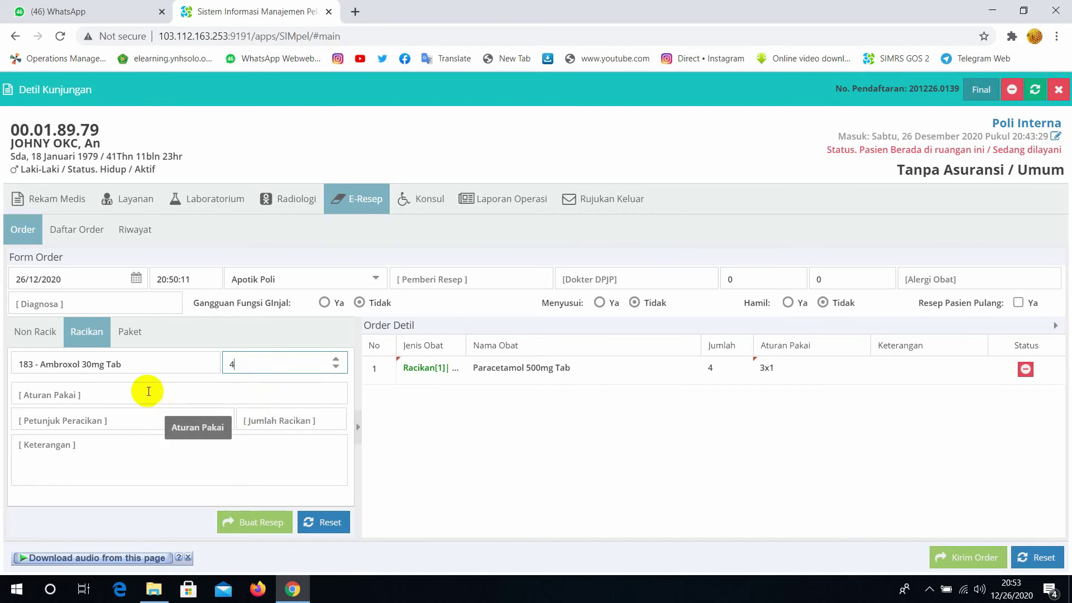
click(148, 391)
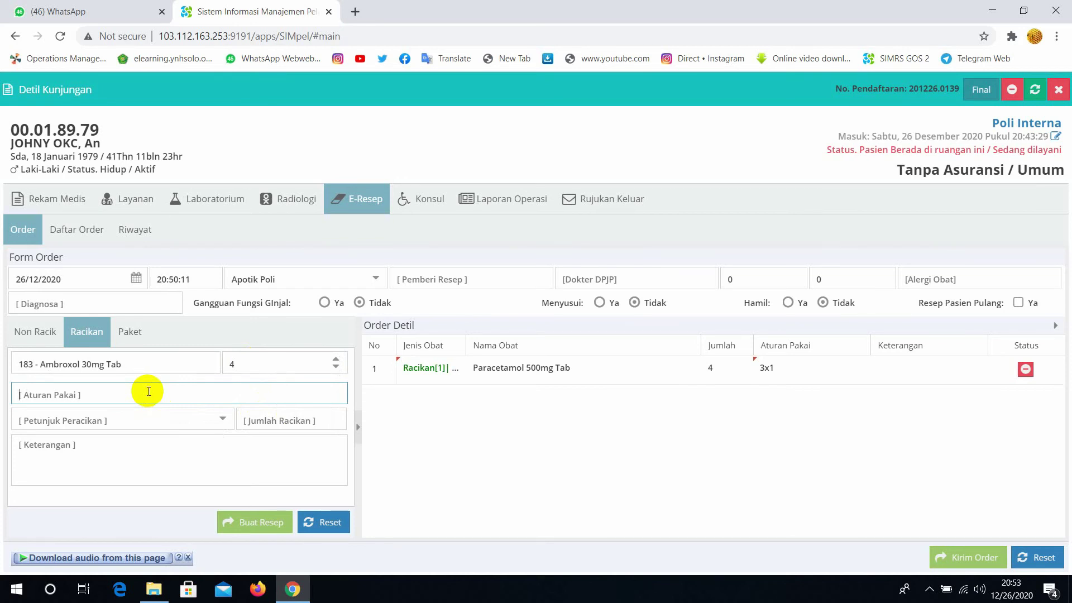
text(3x1)
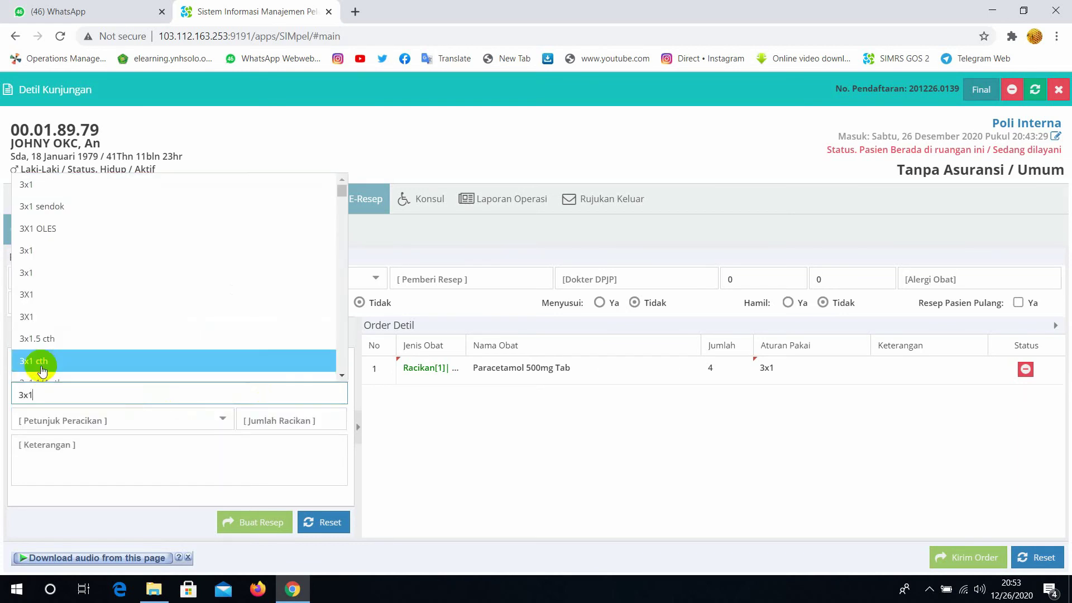
click(25, 314)
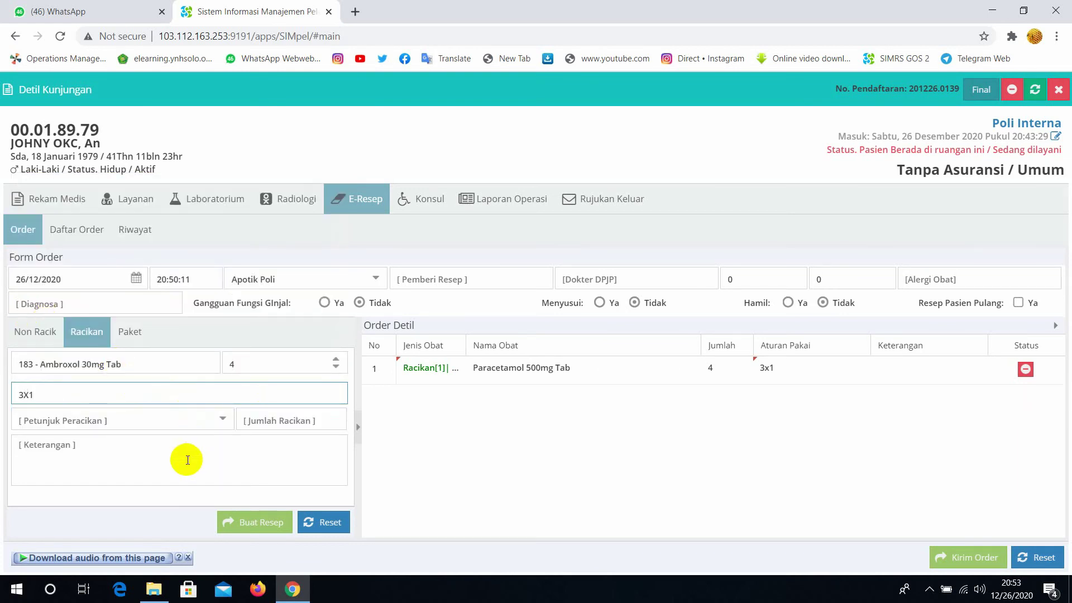
Make it 6 capsules with a note listing paracetamol and ambroxol 0.5, then add the row
click(216, 426)
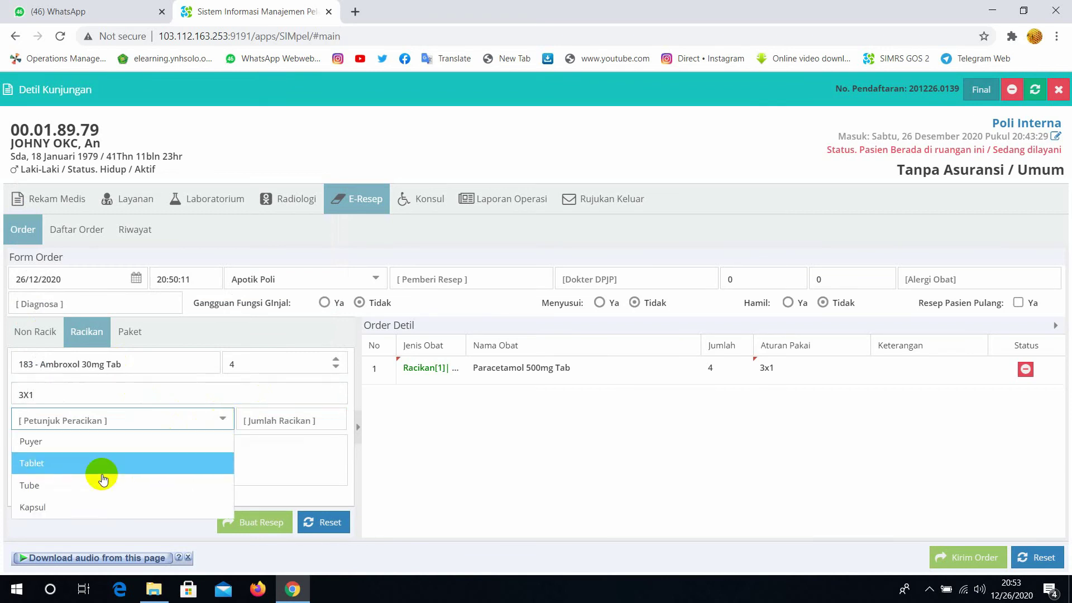
click(65, 509)
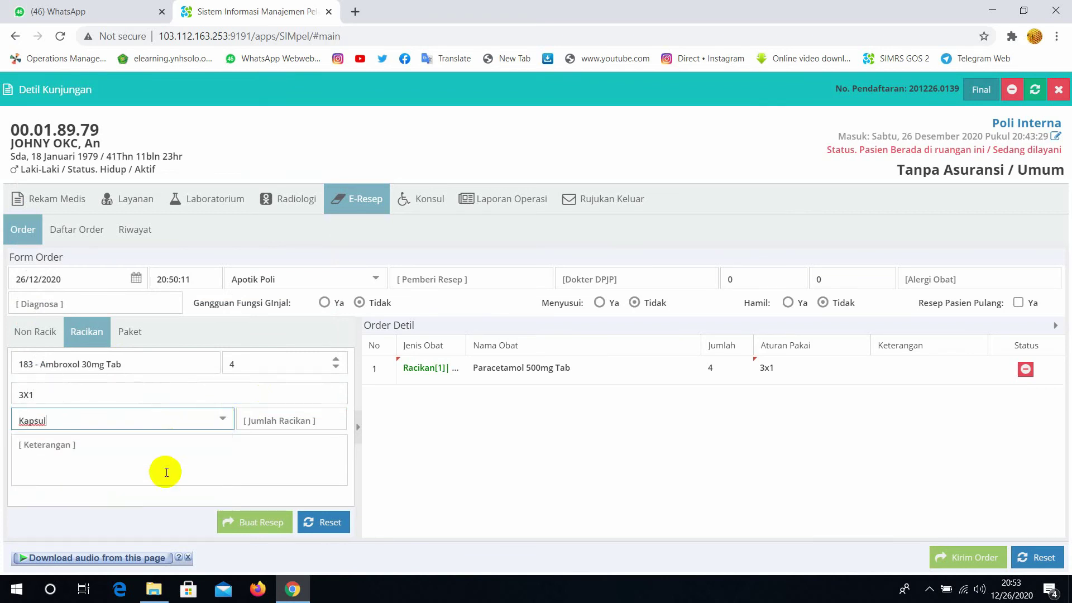
click(291, 422)
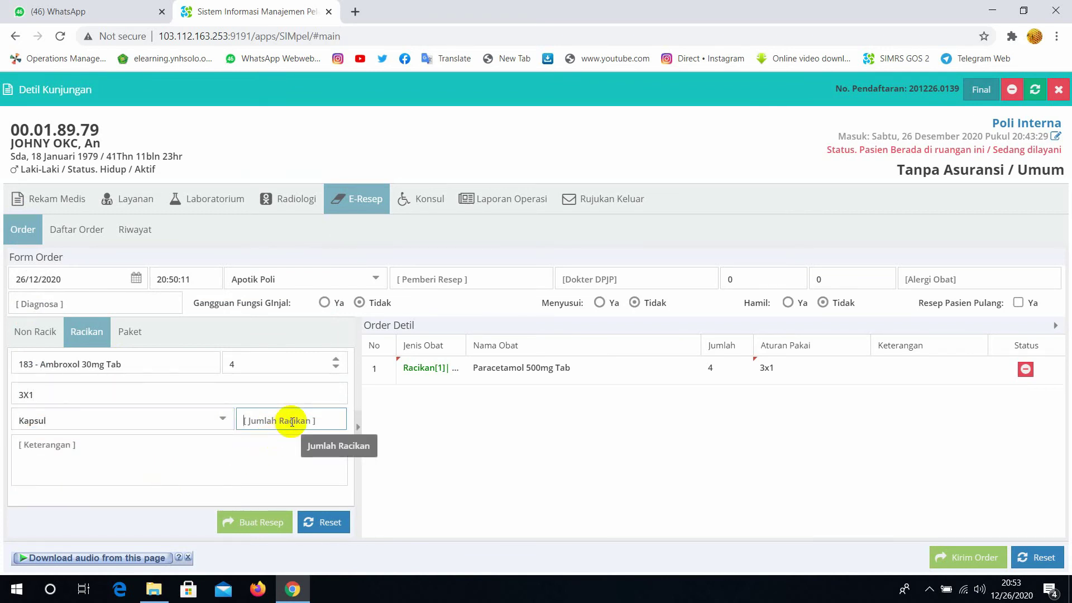
text(6)
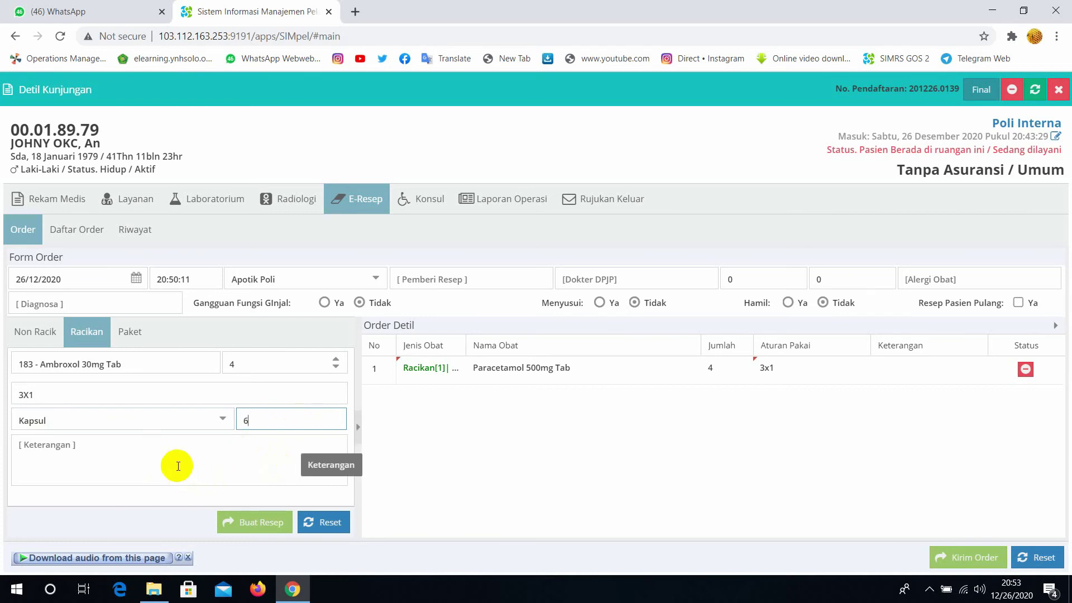
click(179, 467)
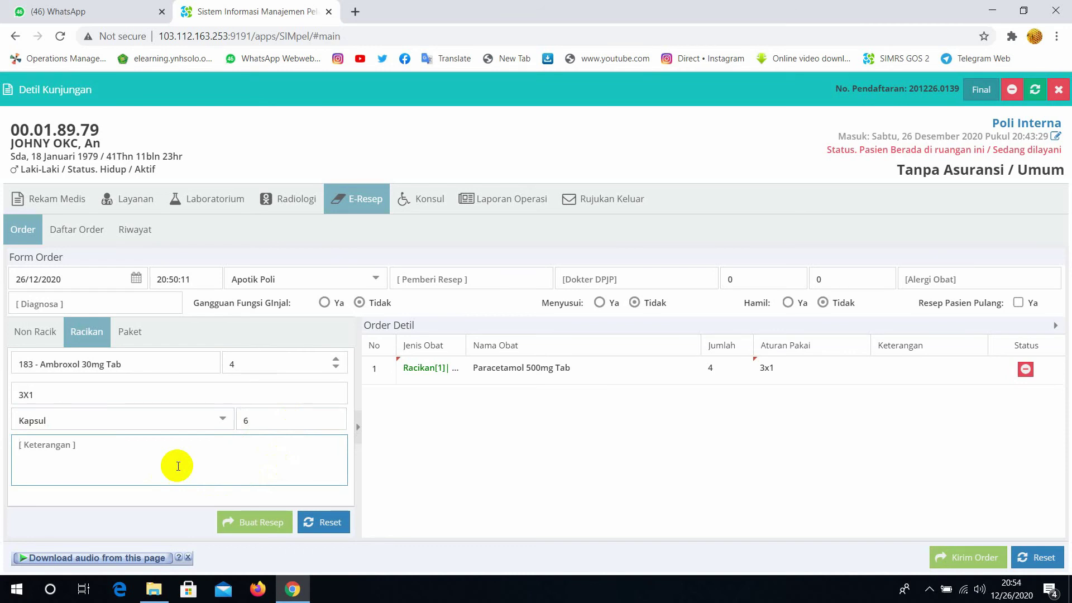
text(paracetamol ,)
text( abrox)
key(BackSpace)
key(BackSpace)
key(BackSpace)
text(broxcol )
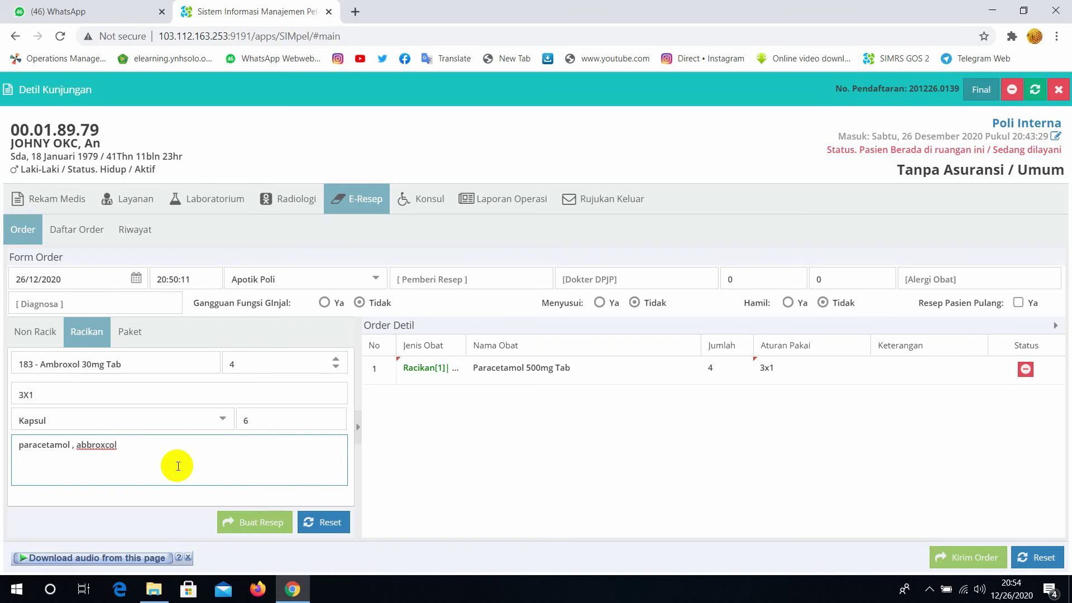
text(( 0.5)
click(261, 525)
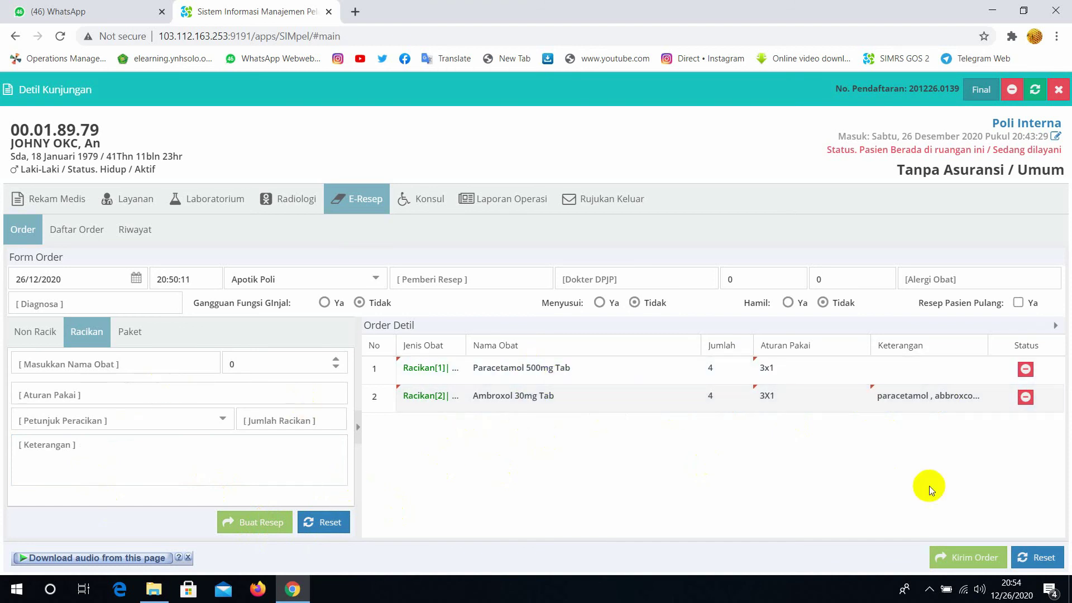
Send the compounded prescription order to the pharmacy with Kirim Order
click(969, 558)
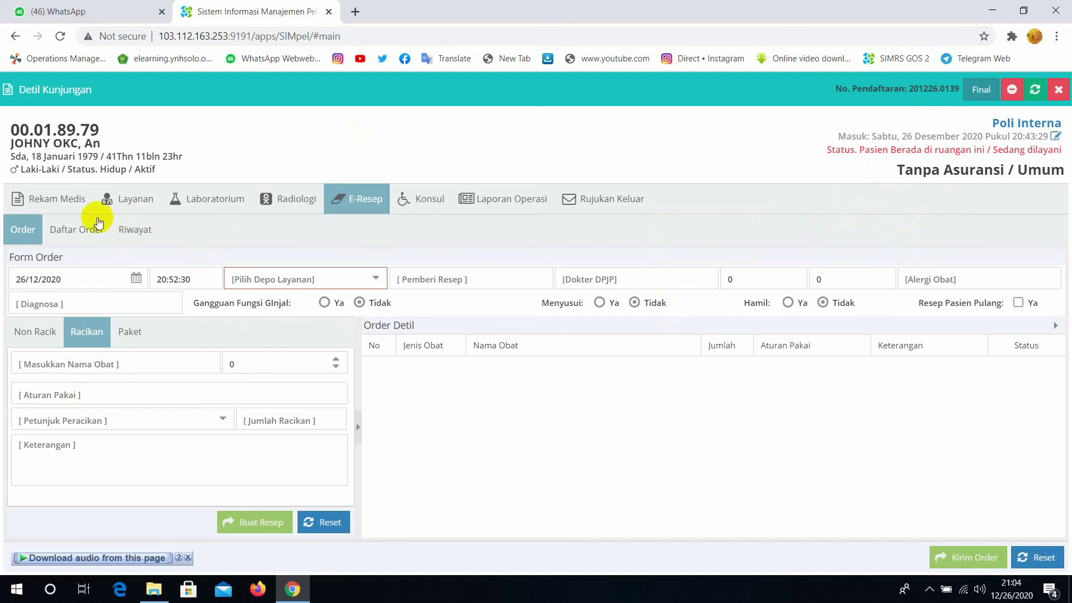
click(75, 205)
click(58, 417)
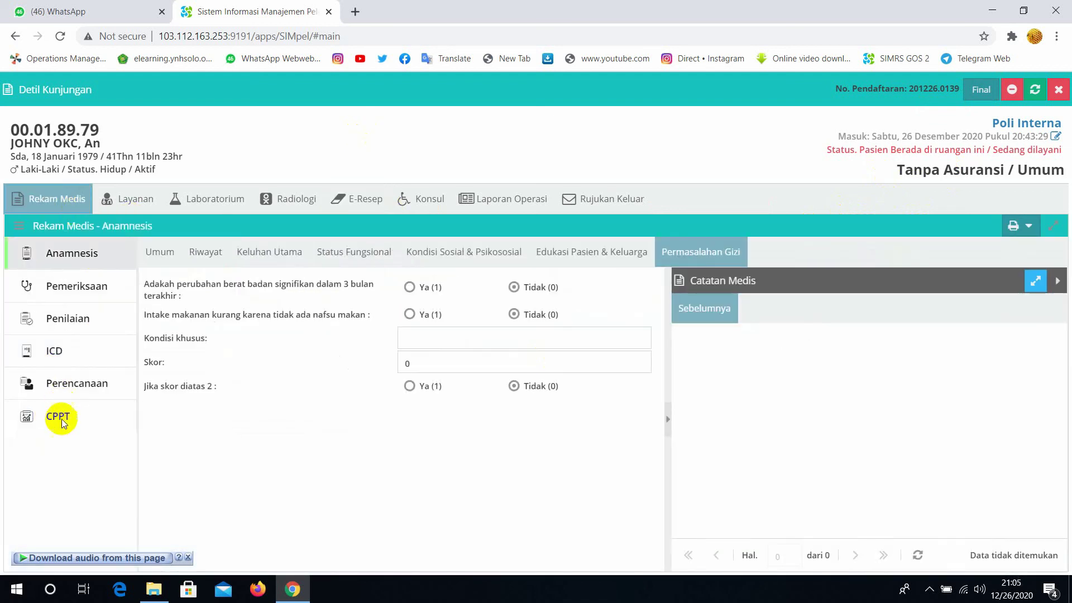
click(54, 352)
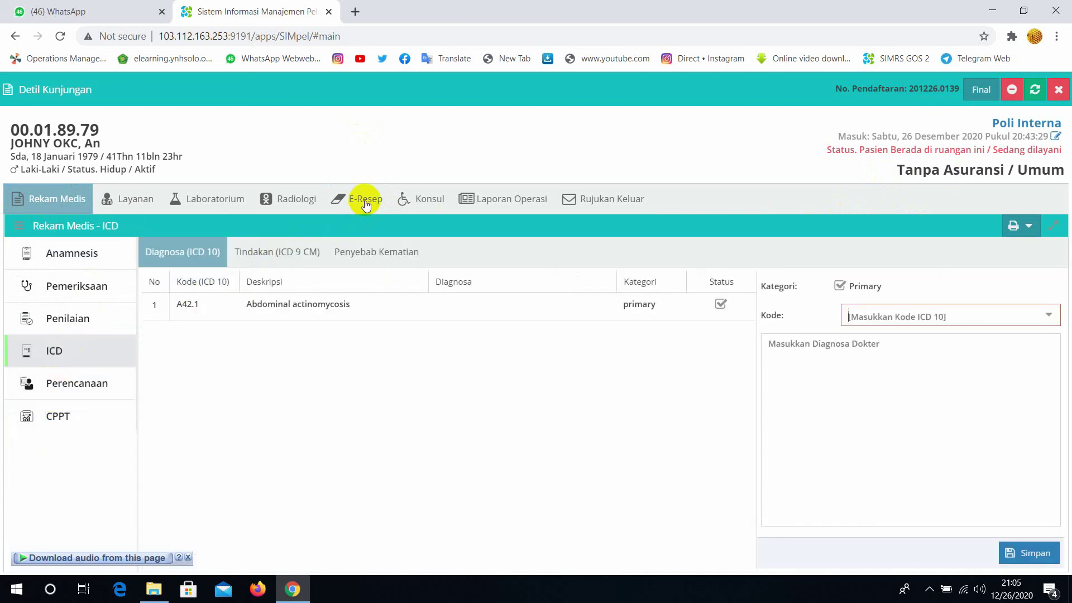
click(364, 202)
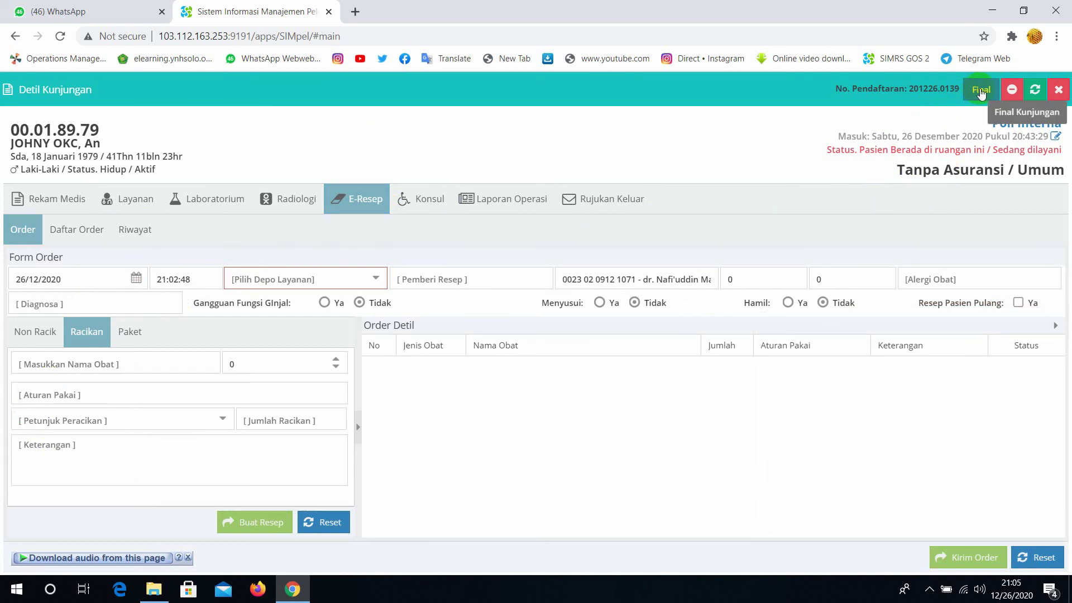
Finalize the Poli Interna visit and confirm with Ya
click(981, 92)
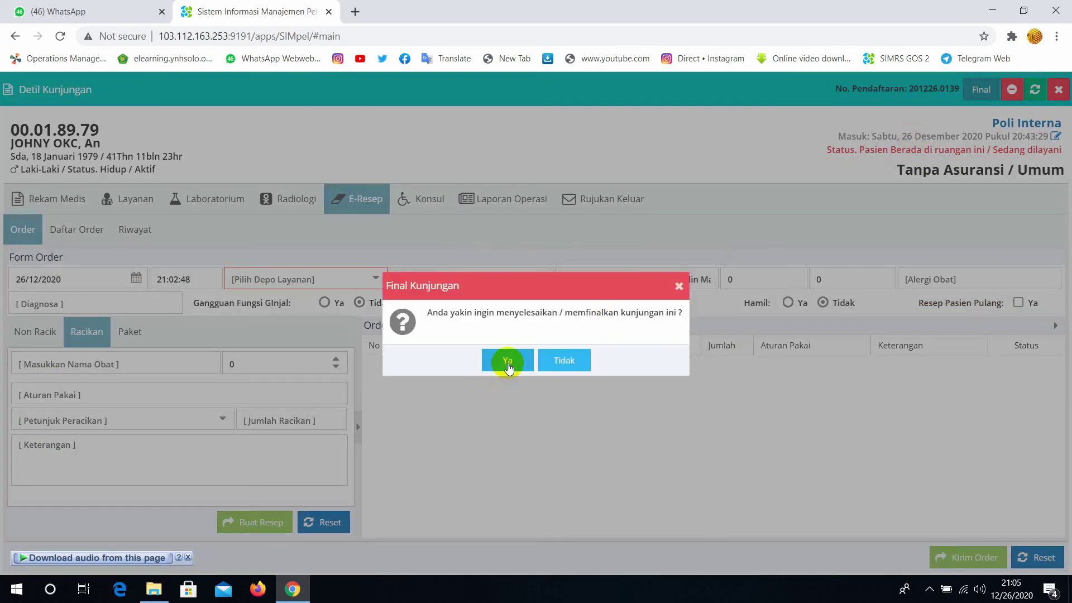
click(509, 361)
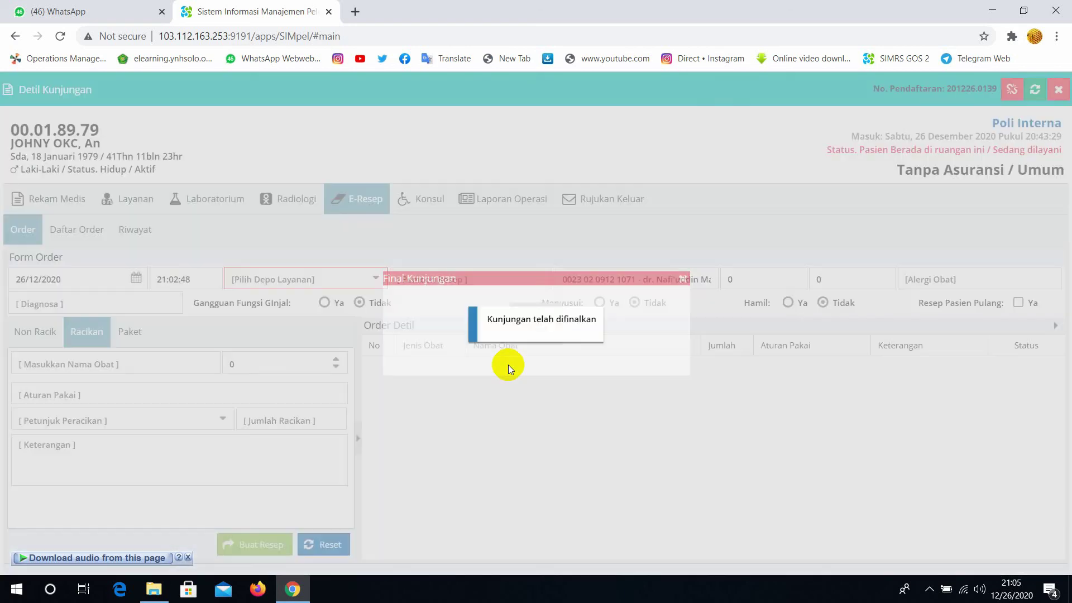